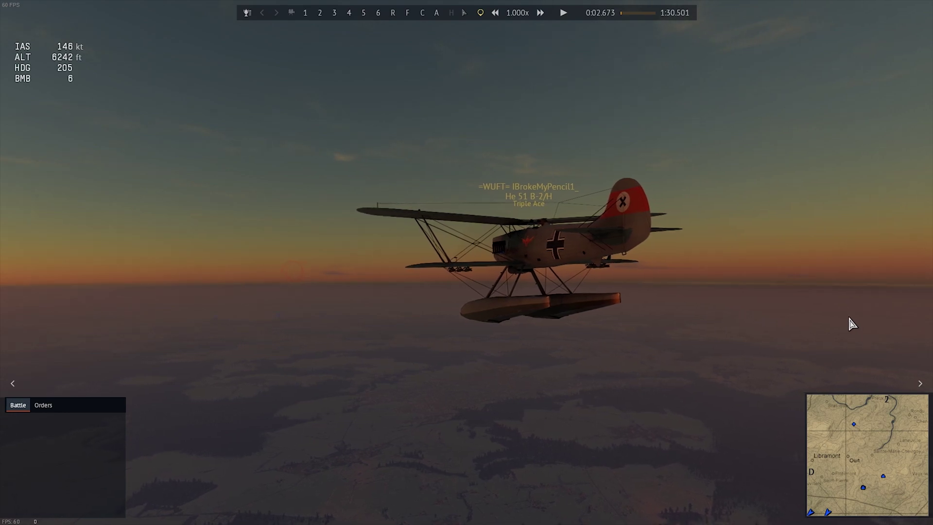
Pause the replay and open the controls settings, scrolling down the bindings list.
key("Escape")
left_click(475, 258)
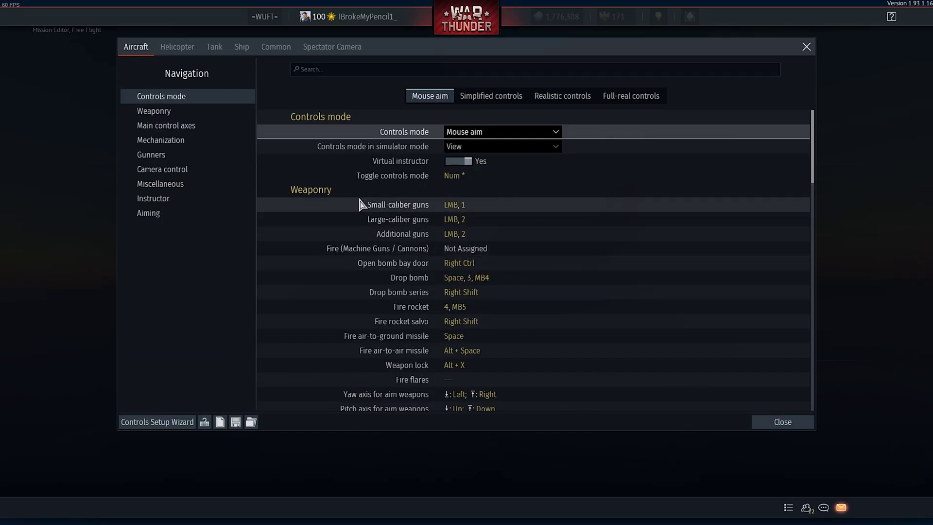
scroll(266, 191, "down", 5)
scroll(451, 331, "down", 10)
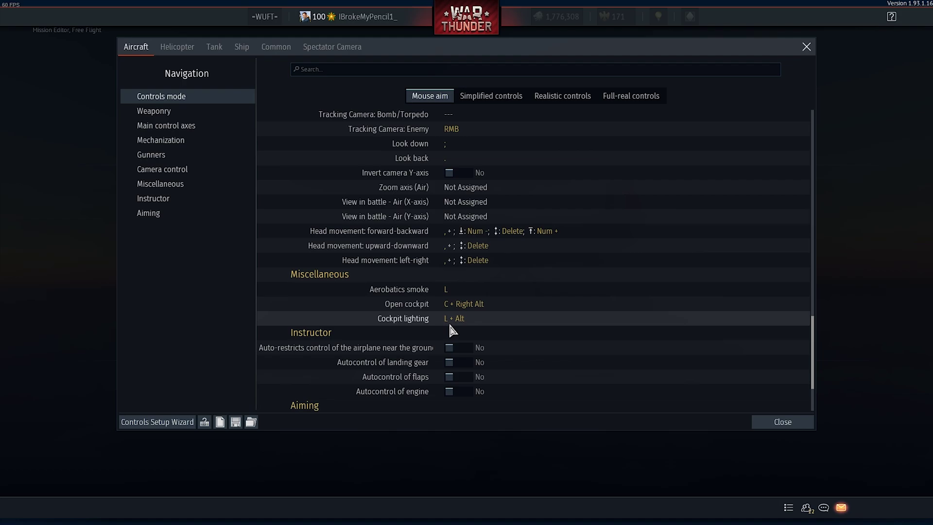
scroll(451, 330, "down", 3)
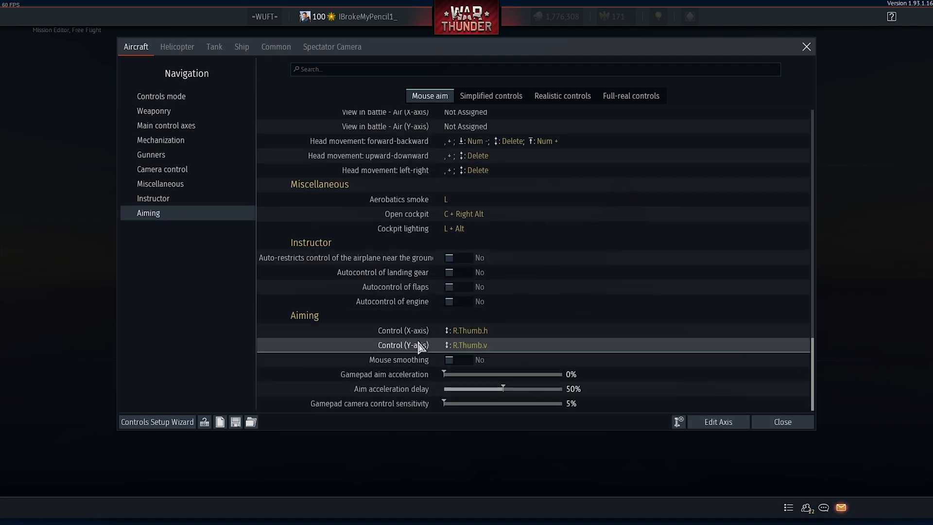
Try editing the aiming Control (Y-axis), then cancel the assignment conflicting with Left brake.
left_click(715, 422)
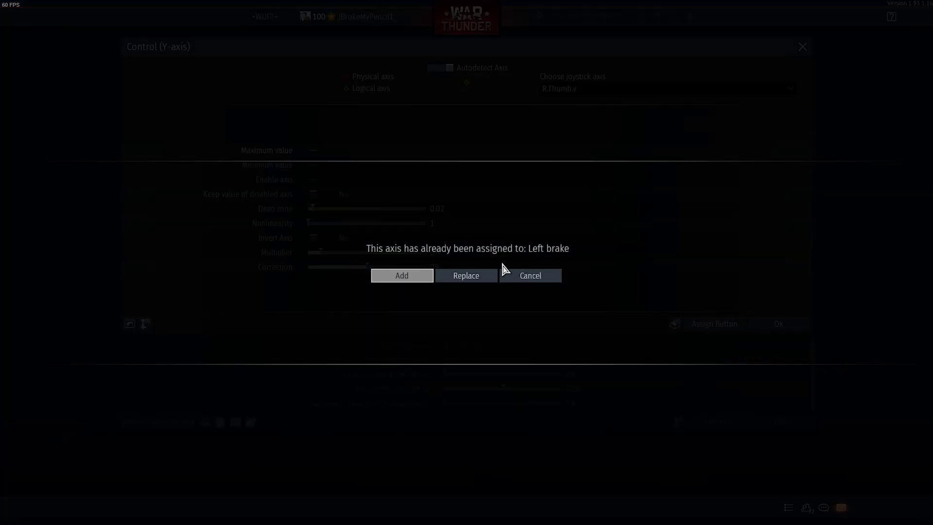
left_click(528, 276)
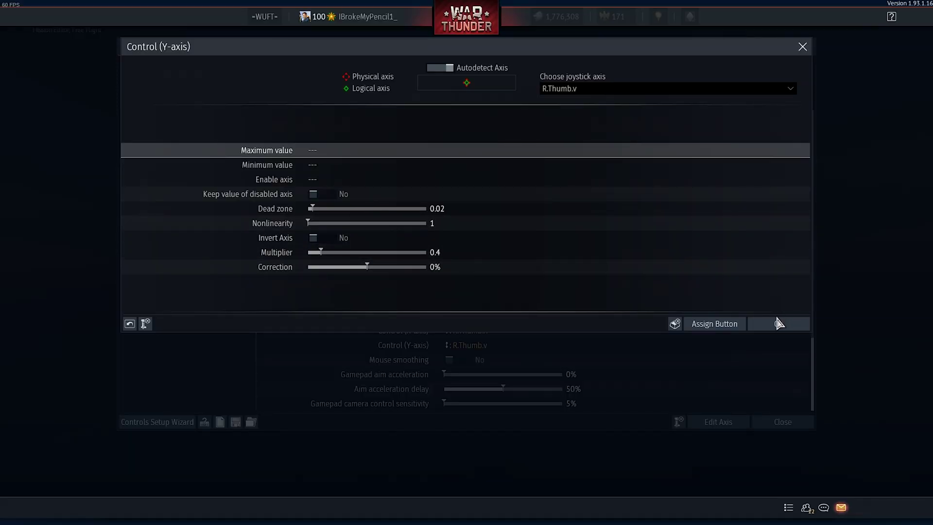
left_click(778, 323)
left_click(534, 278)
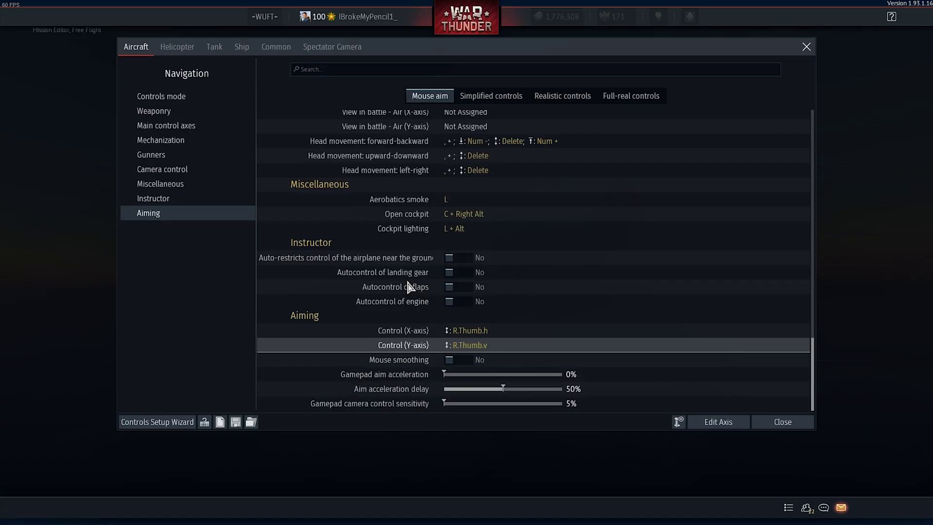
Browse the spectator camera, aircraft and helicopter binding tabs, ending on aircraft.
left_click(344, 53)
scroll(382, 302, "down", 3)
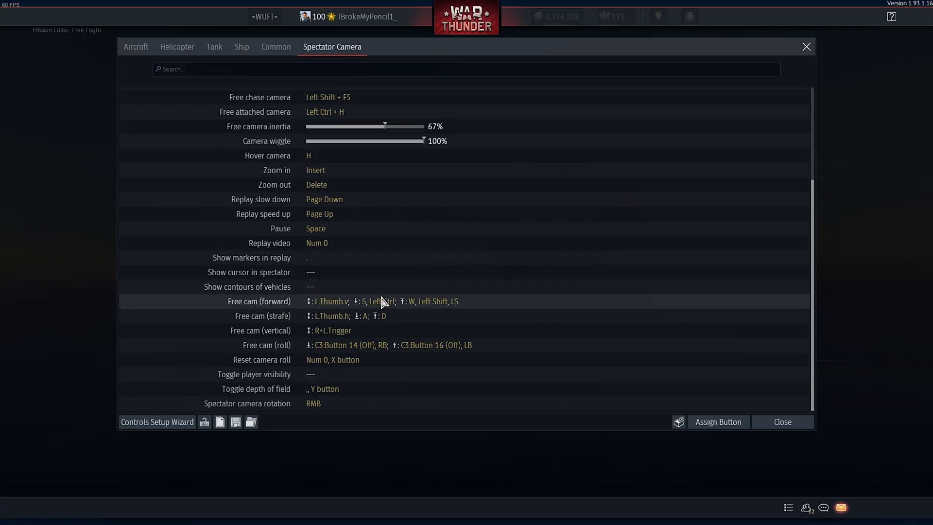
left_click(136, 47)
scroll(321, 204, "down", 10)
left_click(177, 46)
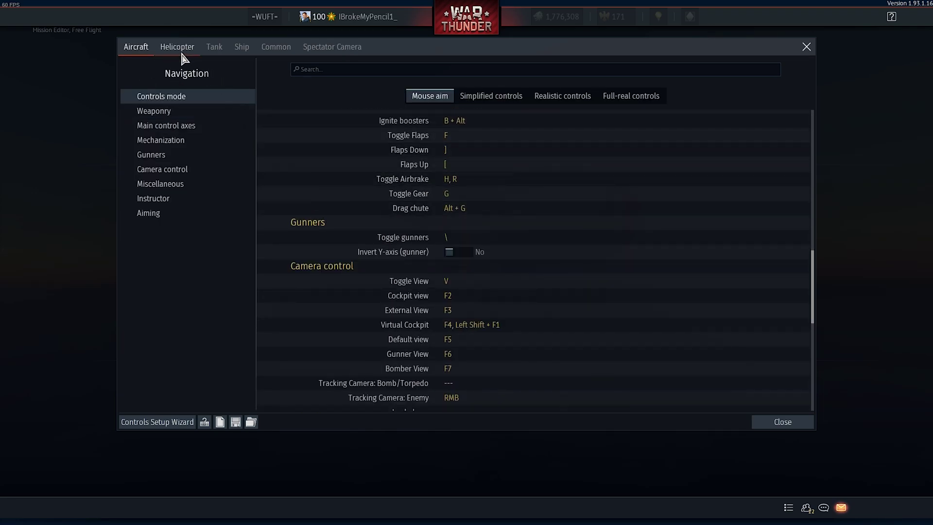
left_click(135, 47)
Close controls past the unassigned-action warning, resume the replay, then pause it again.
left_click(763, 433)
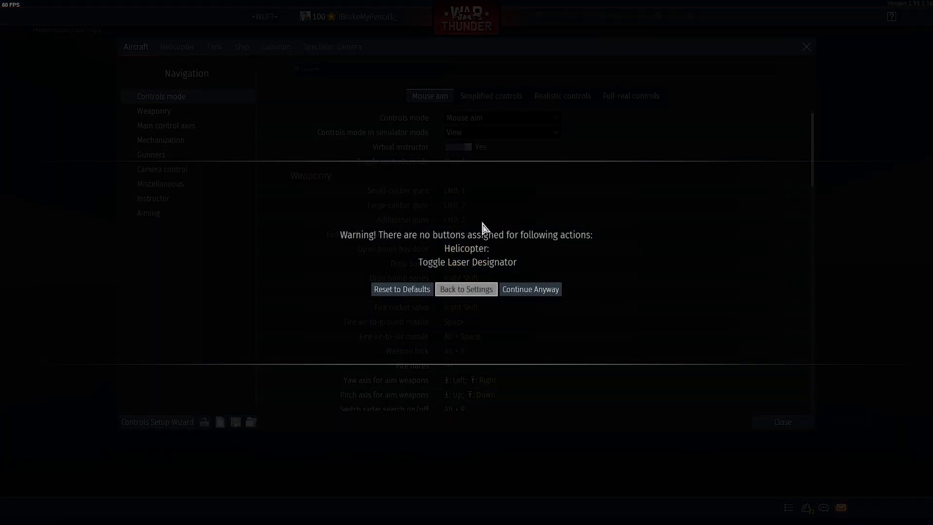
left_click(516, 290)
key("Escape")
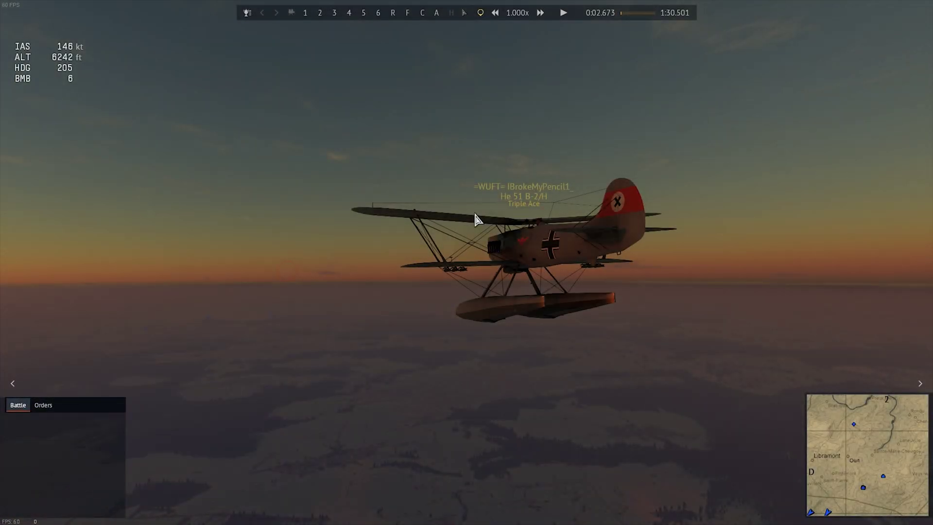
key("Escape")
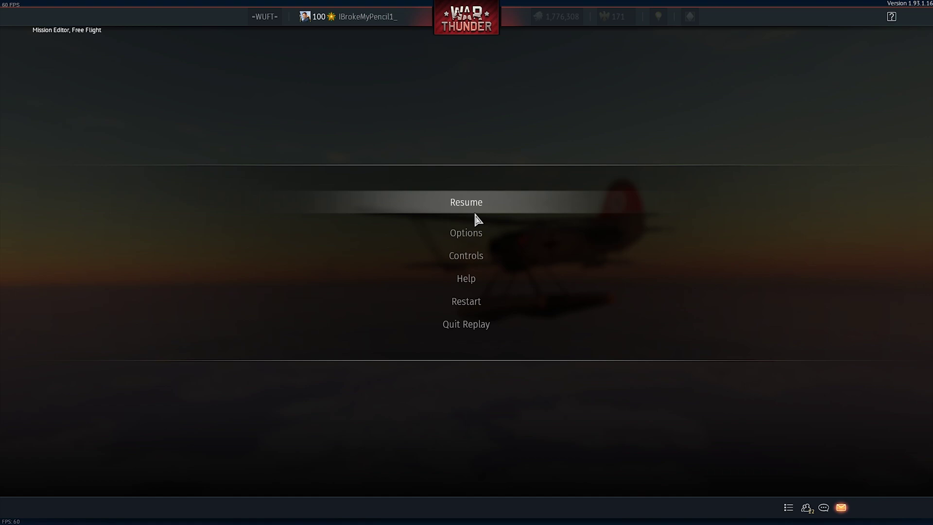
Rebind the spectator Free cam (vertical) axis from R+L.Trigger to R.Thumb.v.
left_click(466, 255)
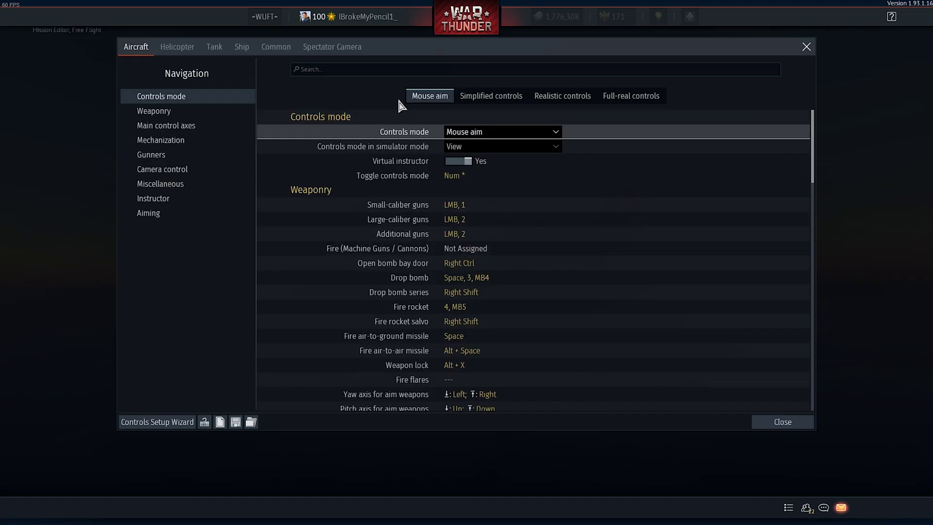
left_click(337, 53)
scroll(379, 301, "down", 4)
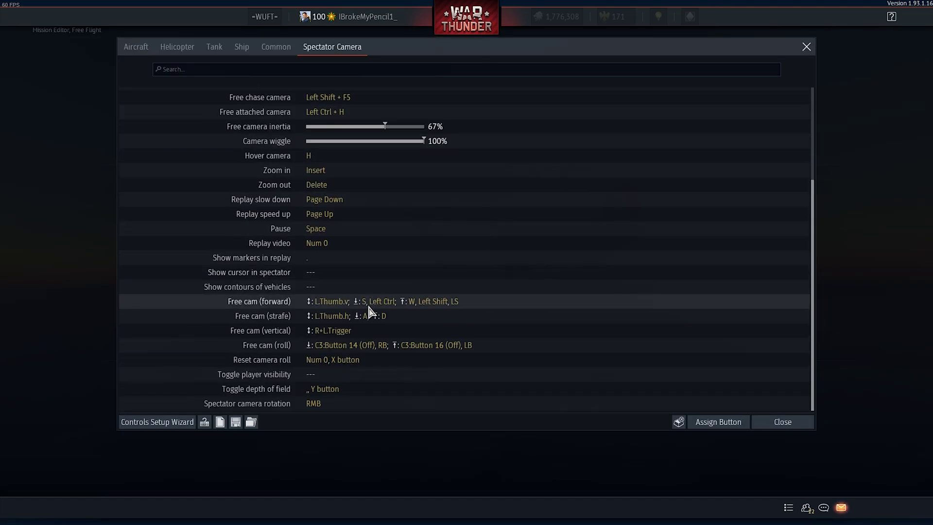
left_click(346, 334)
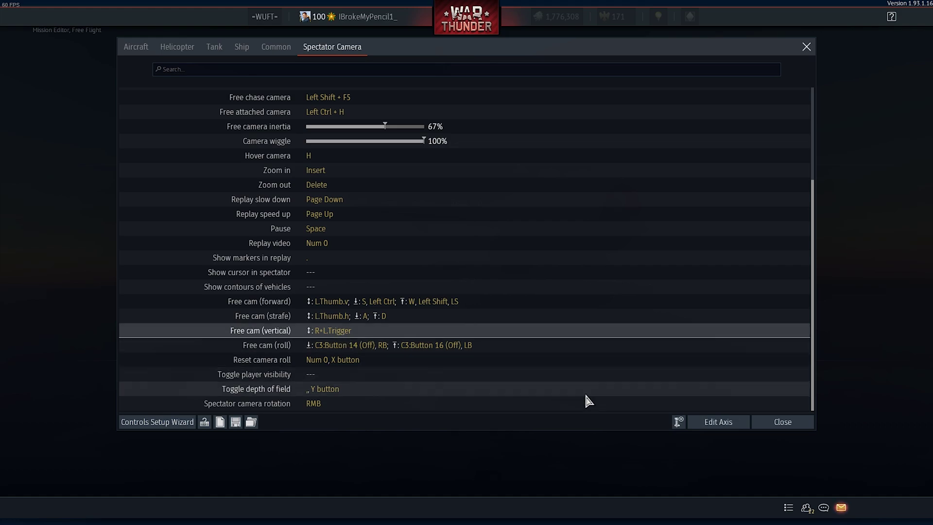
left_click(719, 422)
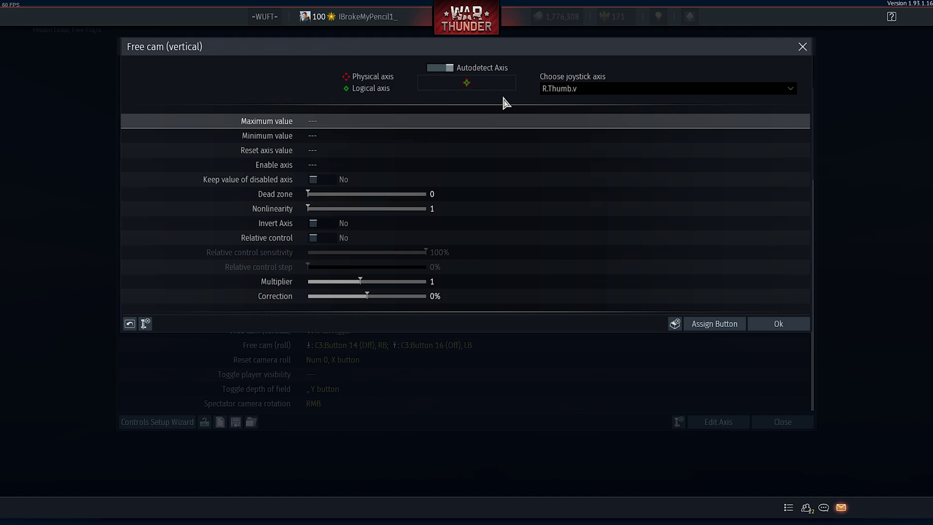
left_click(799, 323)
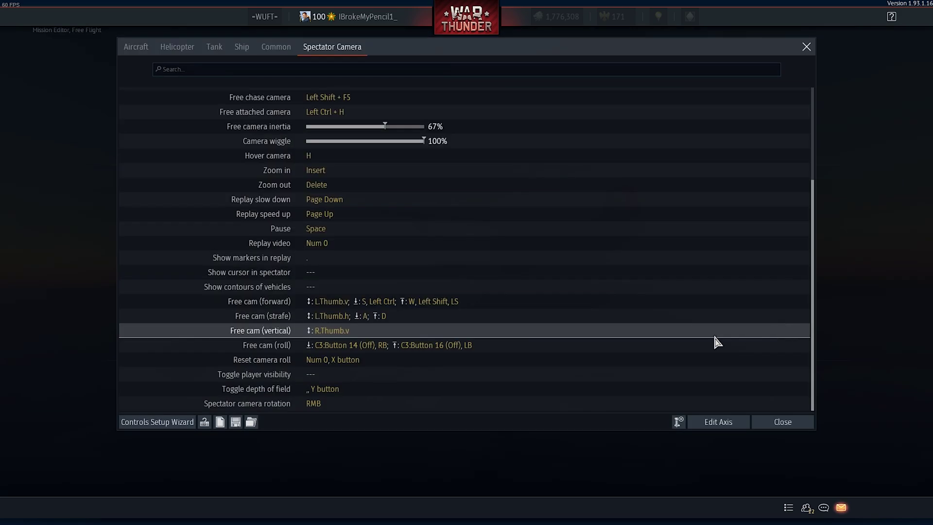
Export the controls preset over tutorial.blk in the game installation folder, confirming the replace.
left_click(236, 423)
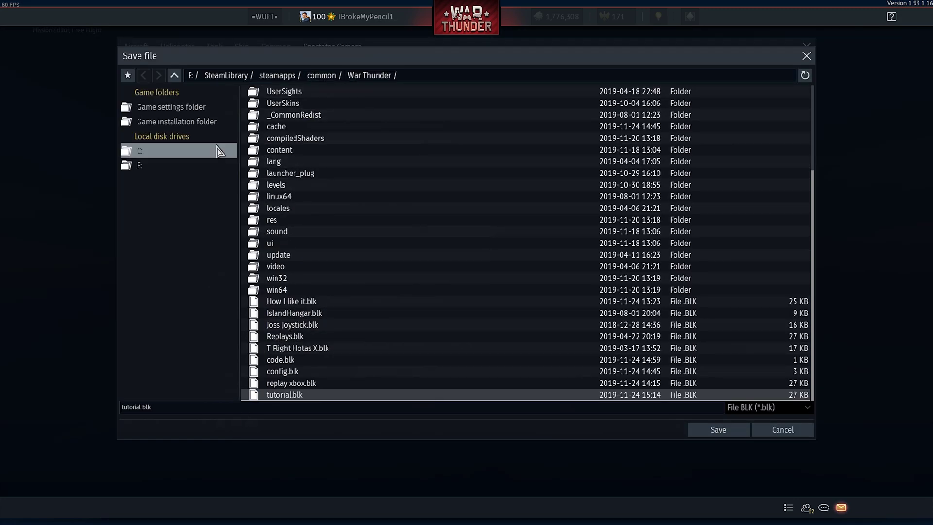
left_click(209, 124)
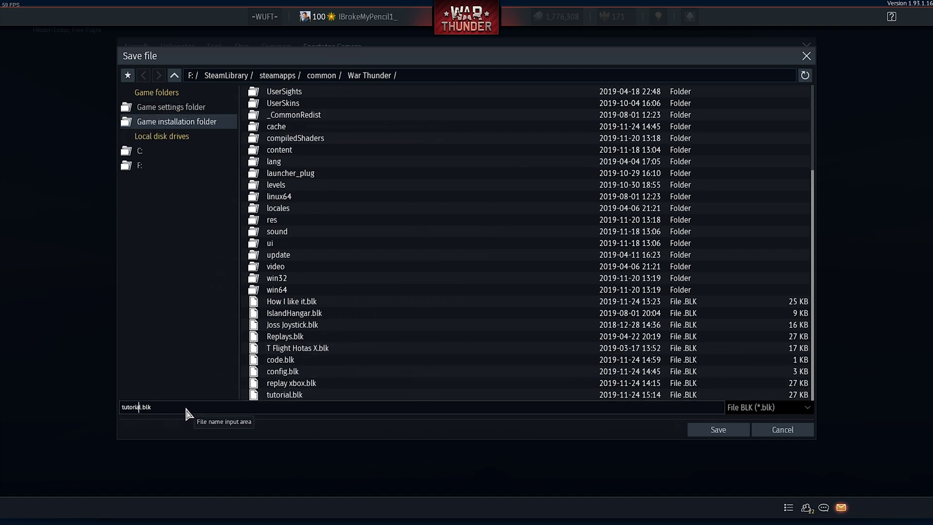
left_click(343, 395)
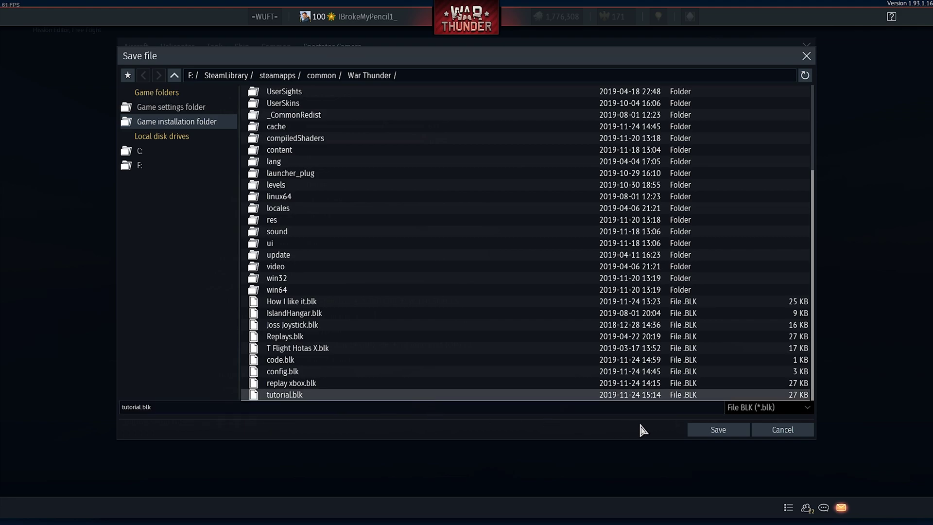
left_click(698, 432)
left_click(450, 288)
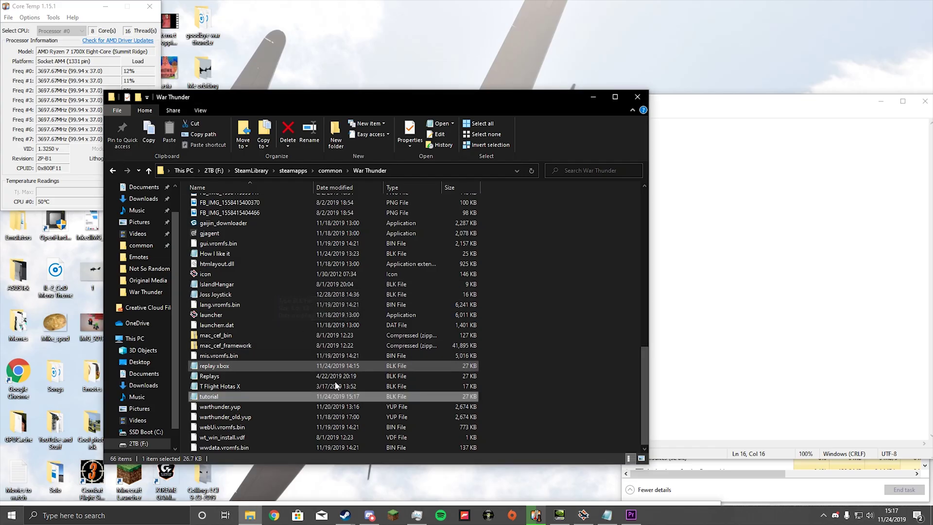
Browse War Thunder's local files from its Properties in the Steam library.
left_click(344, 516)
left_click(253, 479)
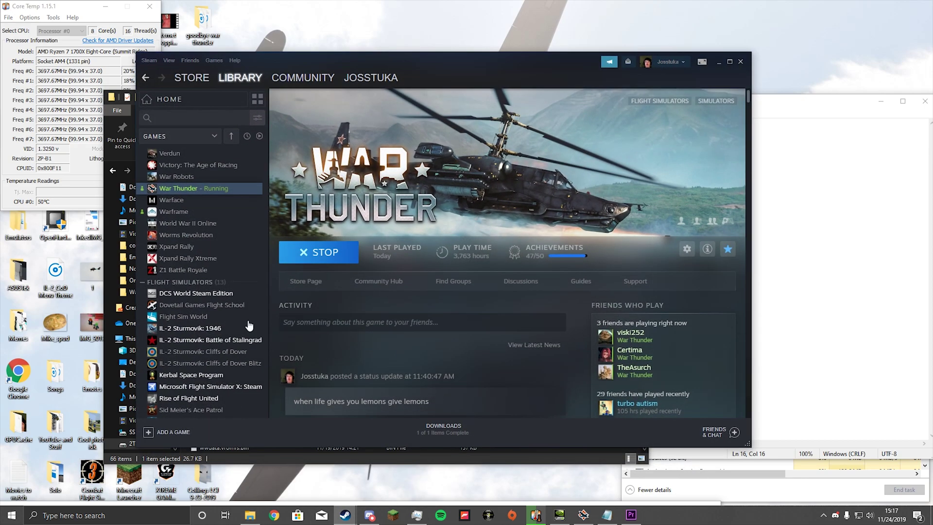
right_click(195, 194)
left_click(267, 250)
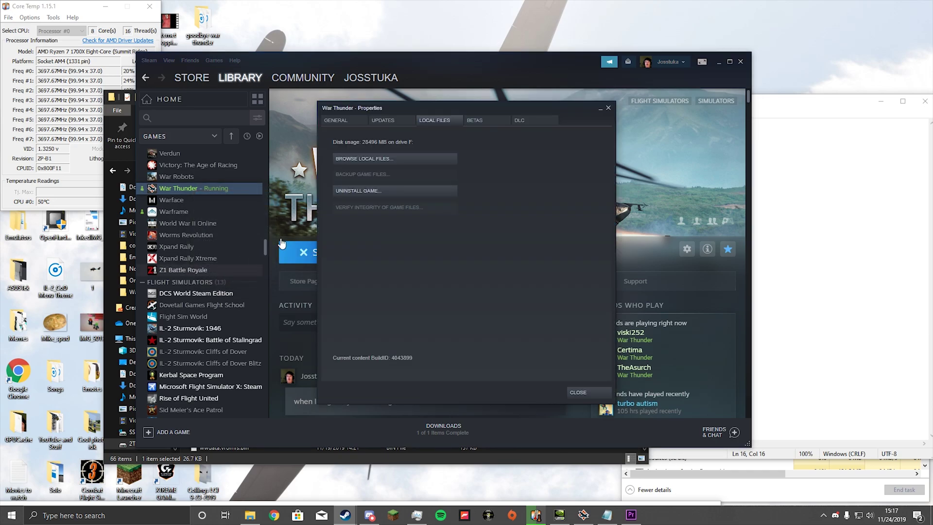
left_click(400, 158)
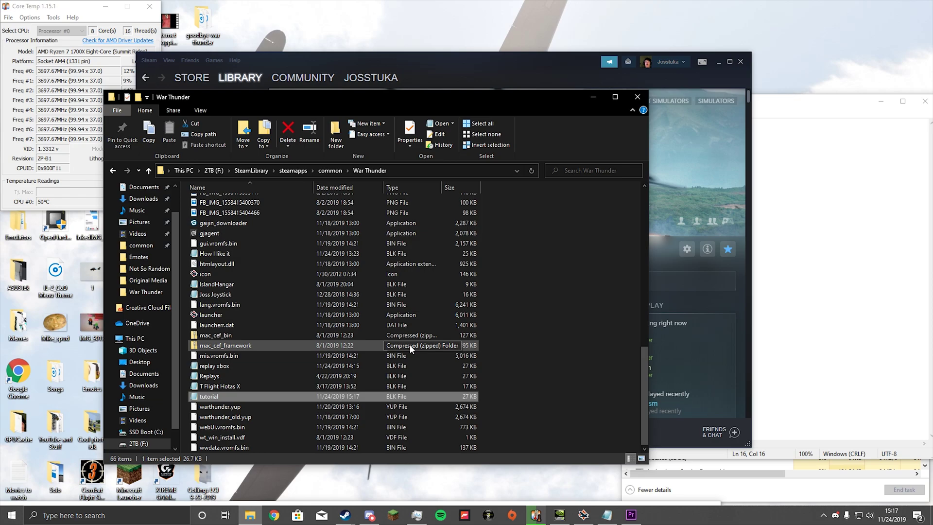
Navigate from This PC into the SSD Boot (C:) Program Files (x86) folder.
left_click(145, 342)
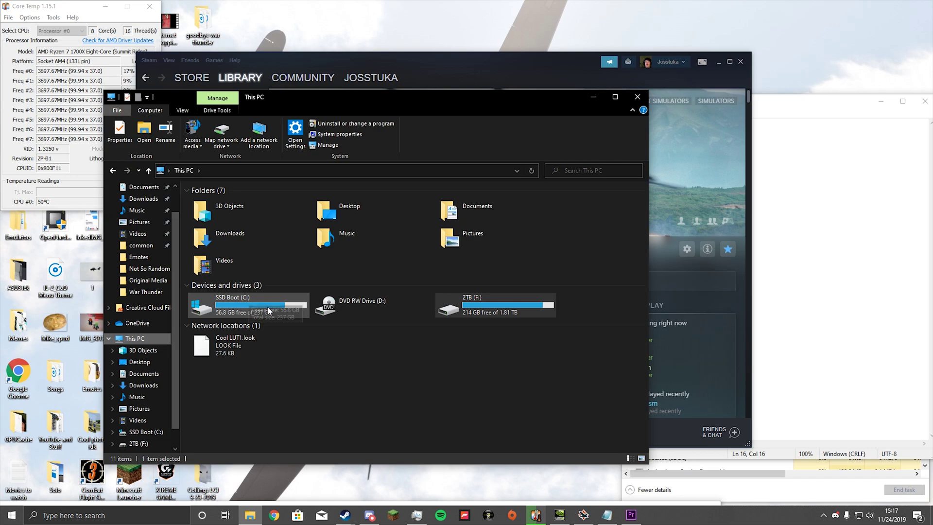
double_click(248, 307)
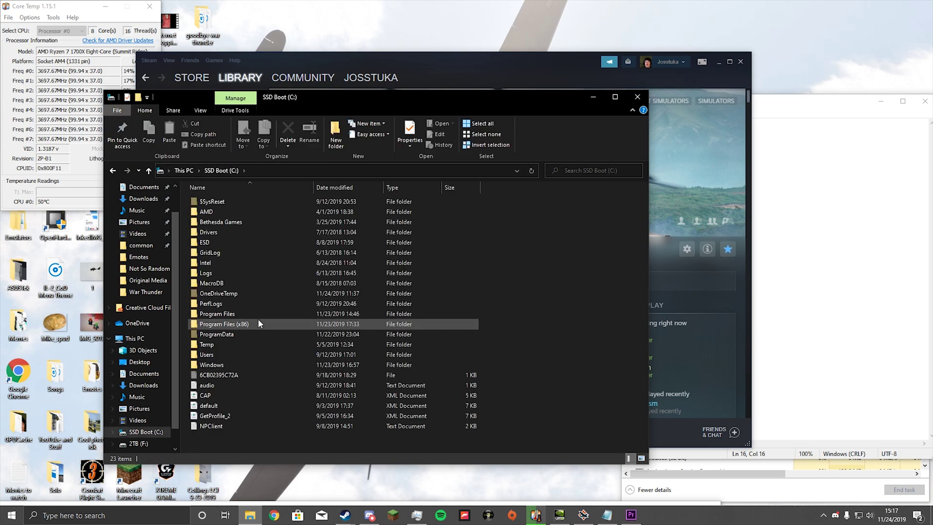
left_click(258, 323)
double_click(259, 324)
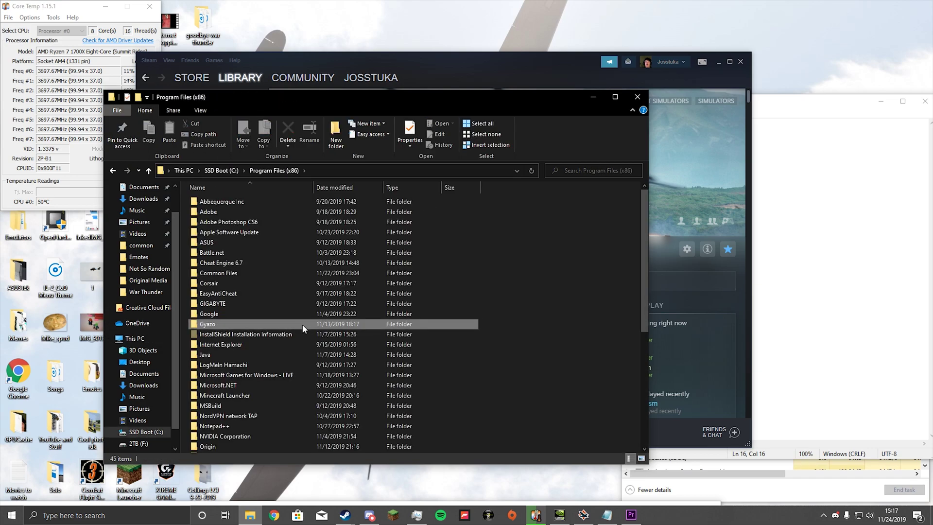
key("w")
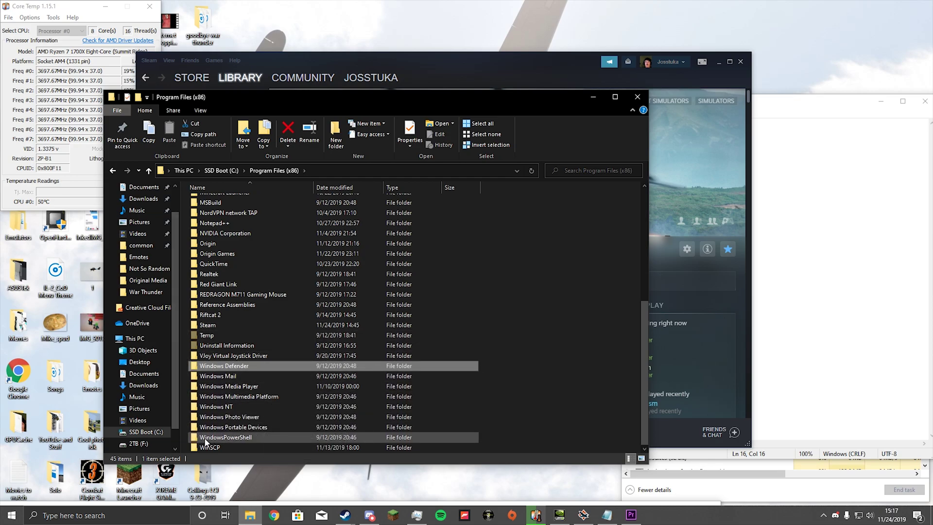
Open the War Thunder folder in the Steam library's common folder and open tutorial in Notepad.
left_click(141, 245)
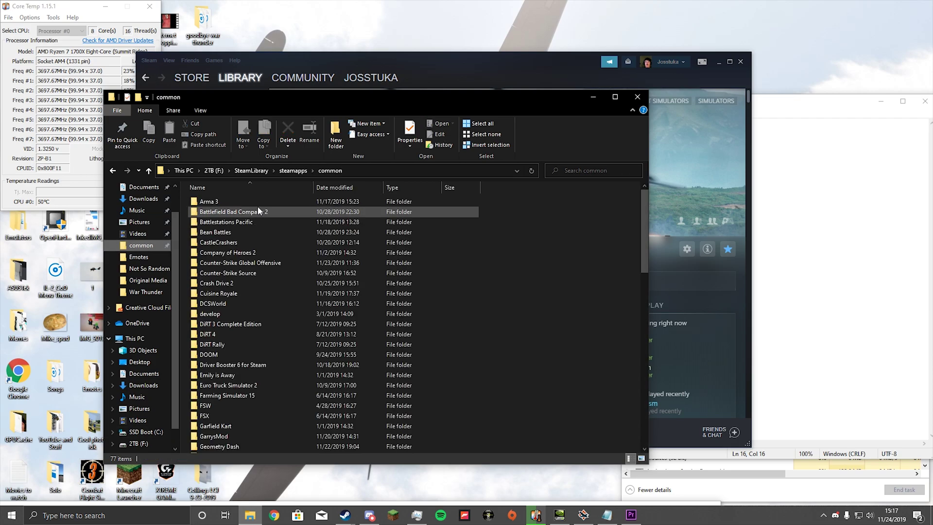
scroll(208, 316, "down", 17)
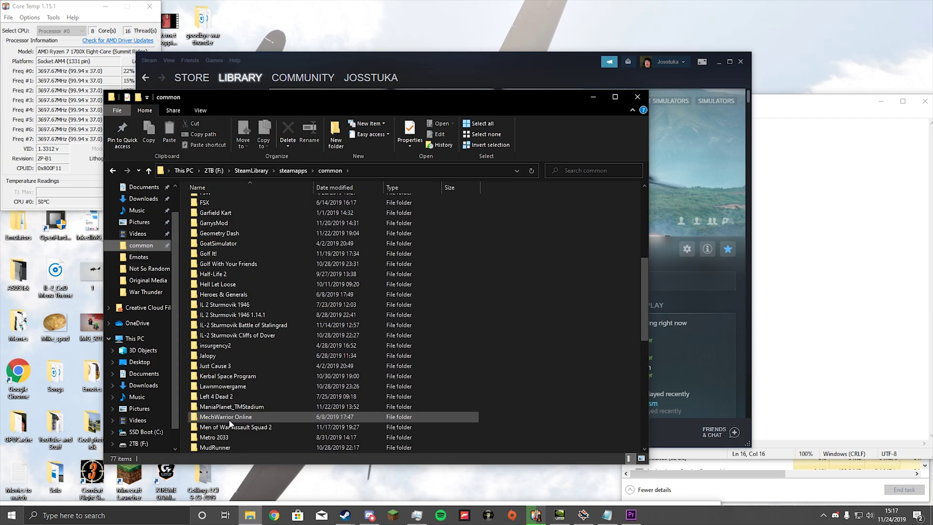
key("w")
double_click(226, 387)
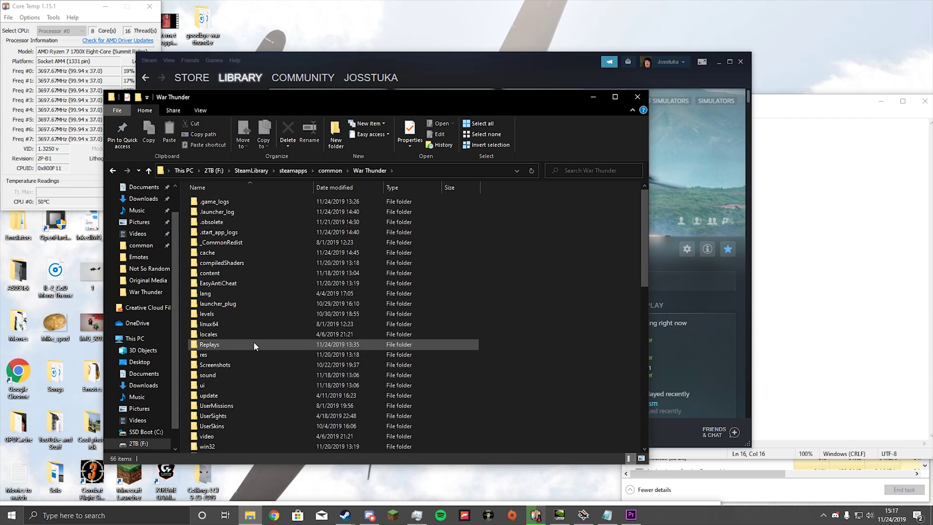
scroll(254, 345, "down", 6)
scroll(256, 349, "down", 4)
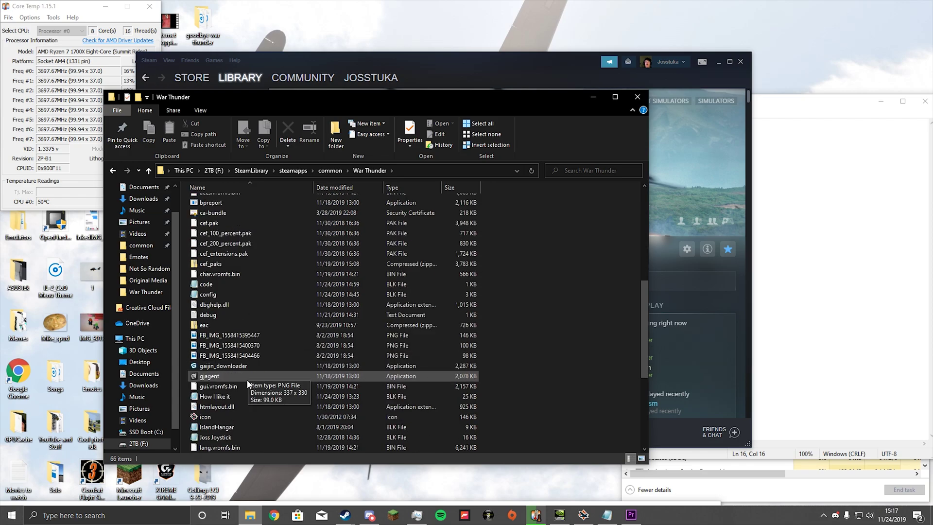
left_click(248, 376)
scroll(250, 389, "down", 4)
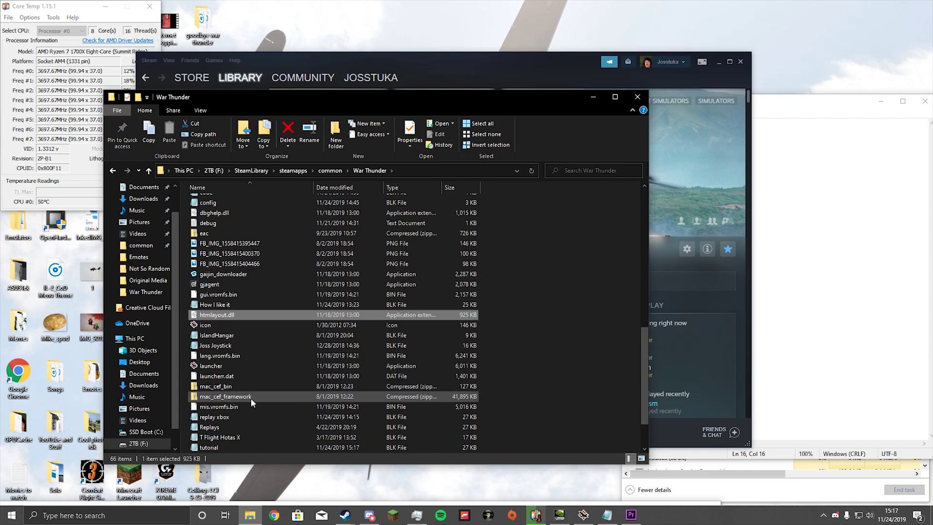
double_click(241, 398)
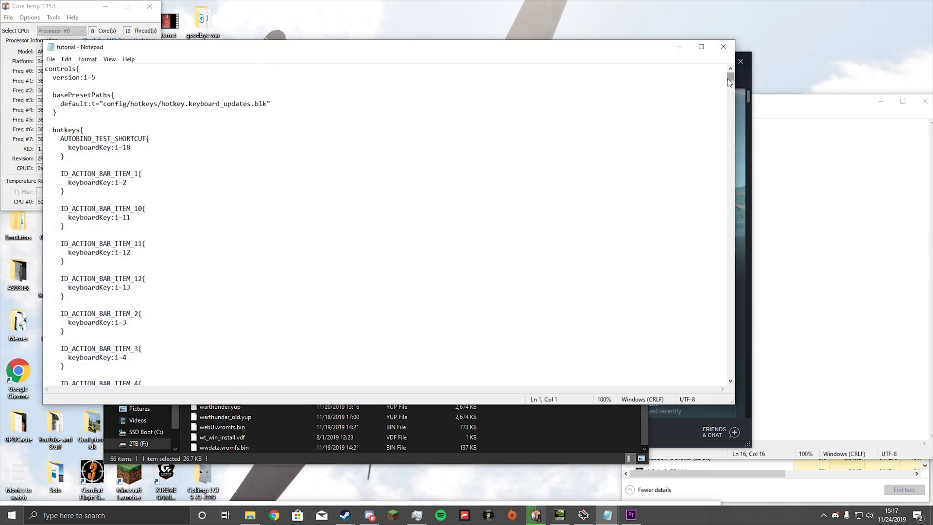
Search for cam_vert and place the caret after its axisId:i=3 line.
key("ctrl+f")
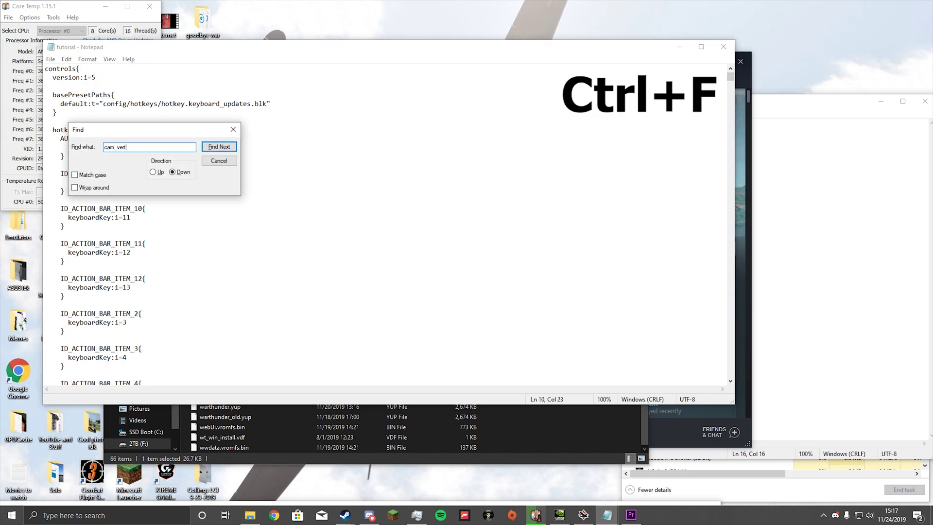
key("Return")
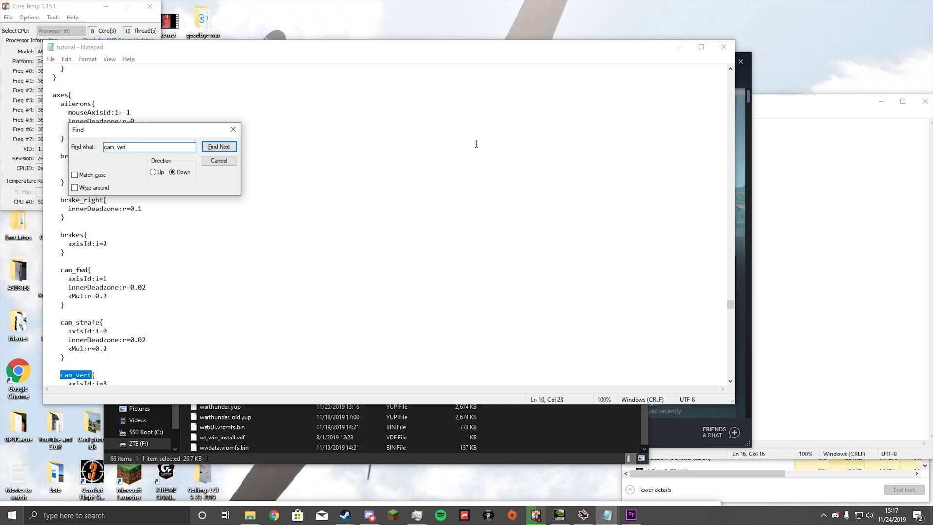
scroll(120, 301, "down", 2)
left_click_drag(65, 349, 53, 323)
scroll(94, 321, "down", 1)
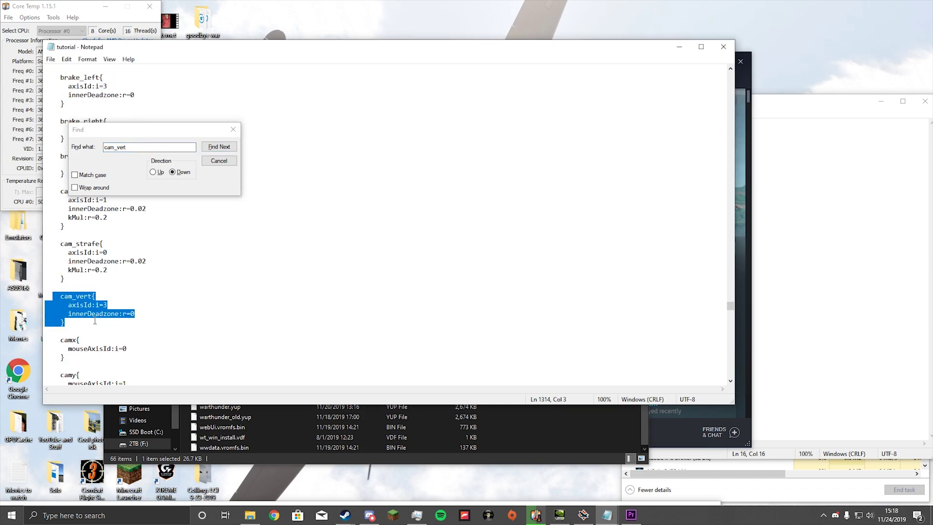
left_click(109, 305)
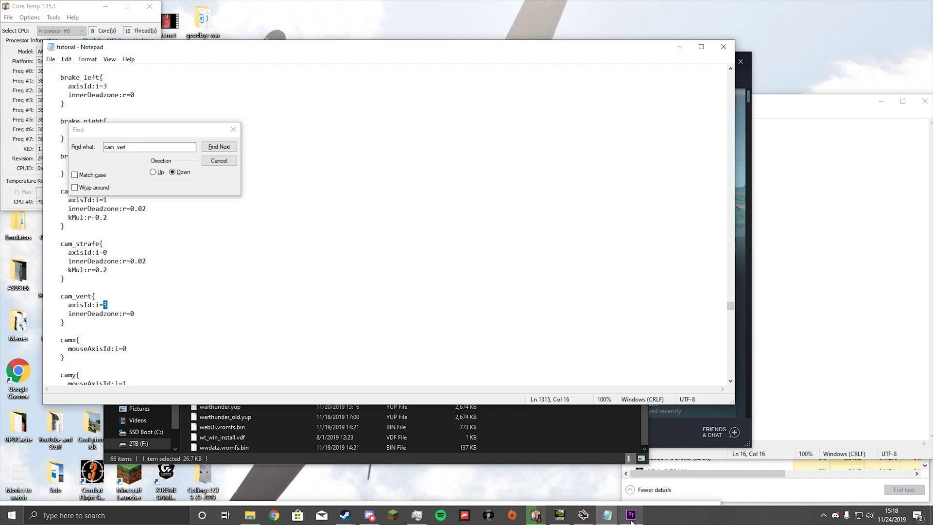
Switch back to War Thunder and continue past the unassigned-buttons warning.
left_click(594, 521)
key("Escape")
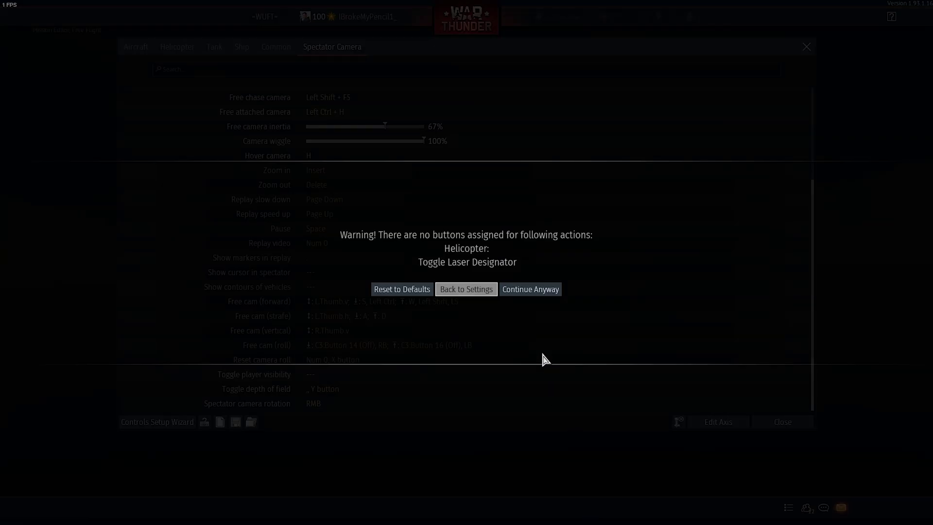
left_click(512, 293)
Rebind the spectator Free cam (vertical) axis to R.Thumb.h.
left_click(457, 259)
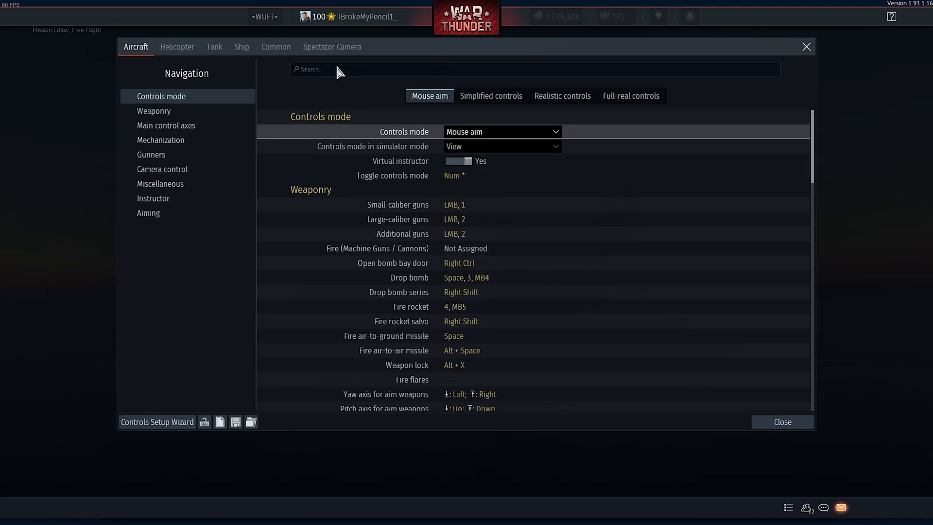
left_click(332, 46)
scroll(386, 277, "down", 5)
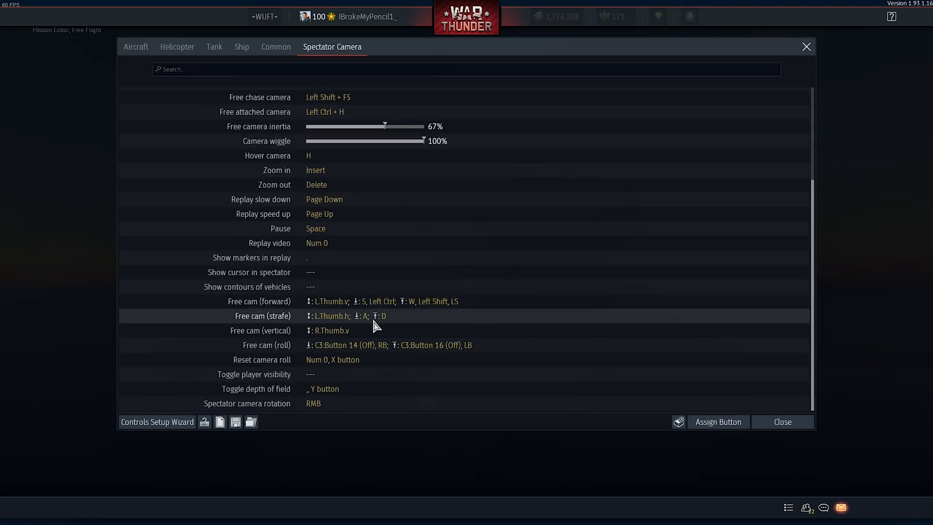
left_click(349, 332)
left_click(727, 424)
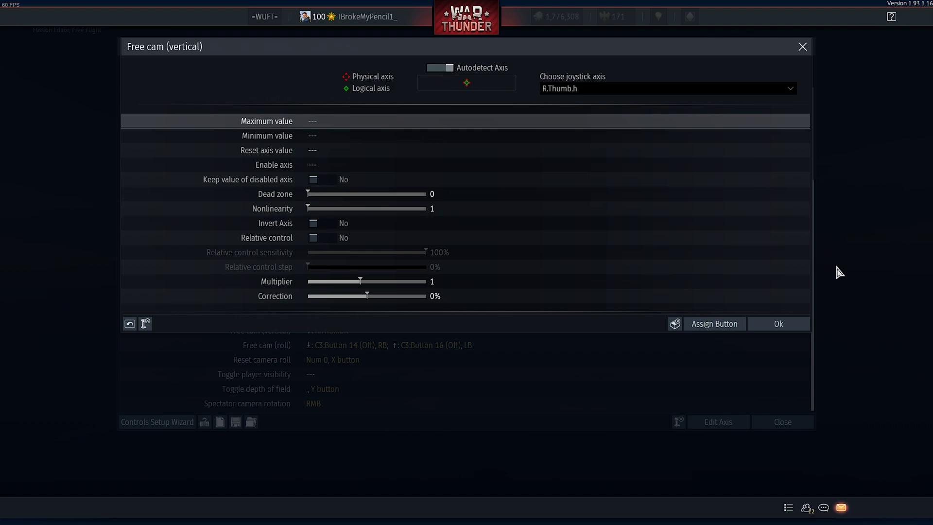
left_click(804, 329)
Save the controls over tutorial.blk, confirm replacing it, and close Notepad's search box.
left_click(236, 422)
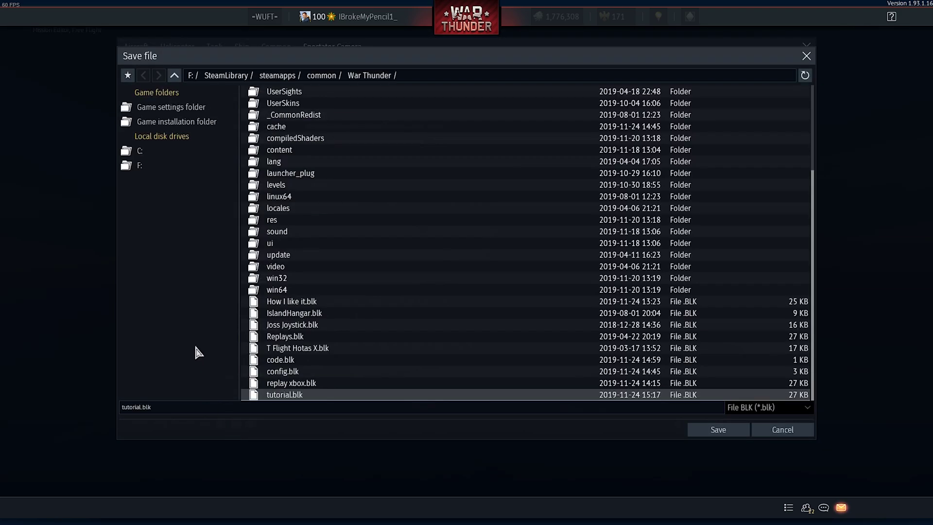
left_click(720, 429)
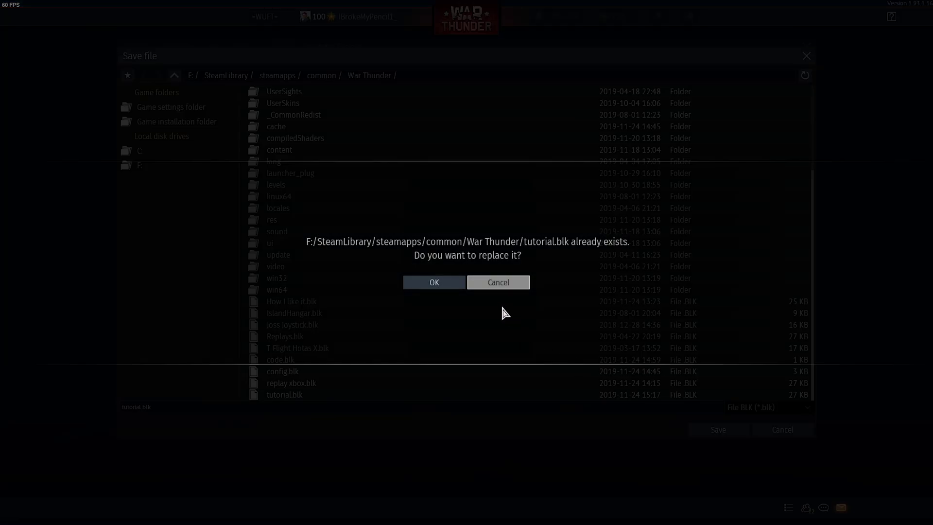
left_click(459, 289)
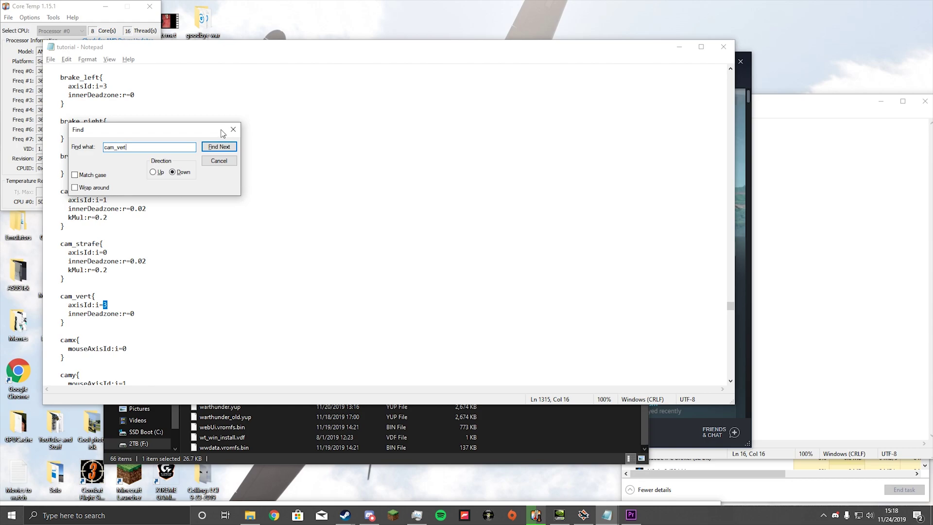
left_click(234, 129)
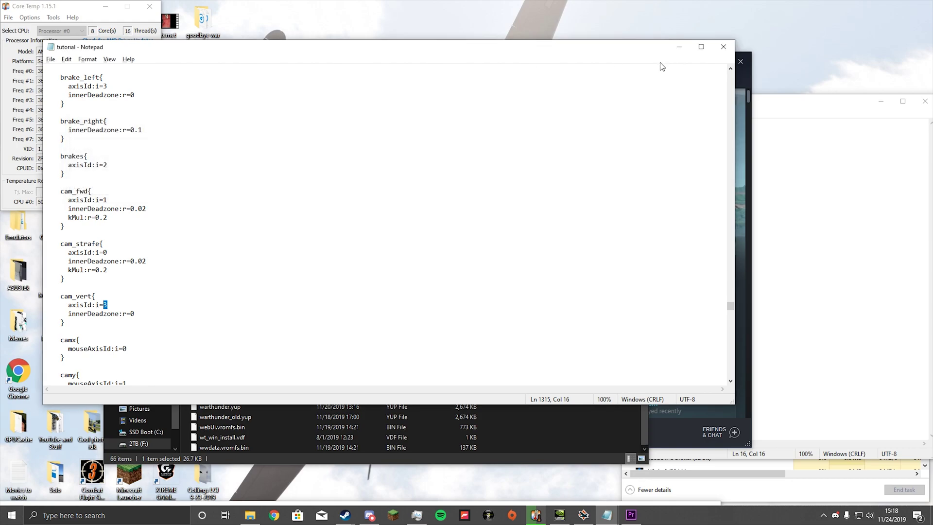
Close and reopen the updated tutorial.blk in Notepad, then start a new text search.
left_click(723, 46)
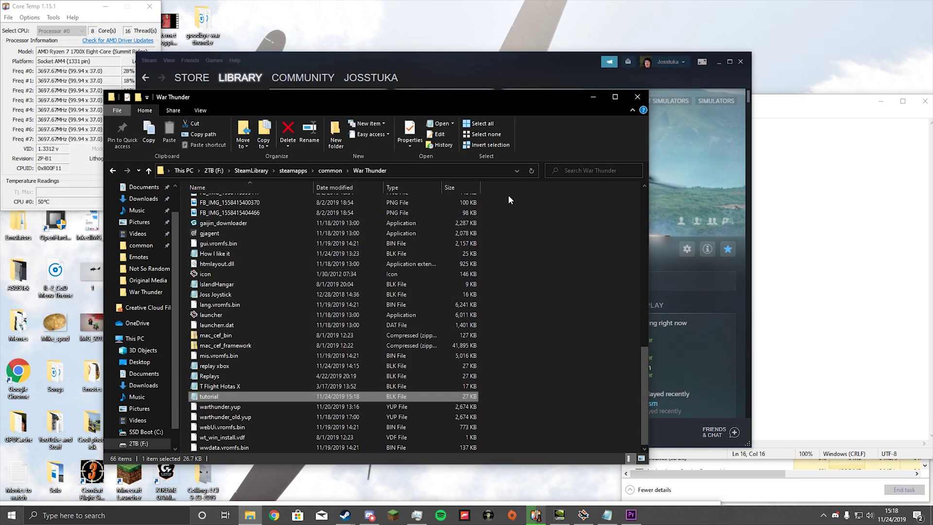
double_click(221, 397)
left_click(194, 319)
key("ctrl+f")
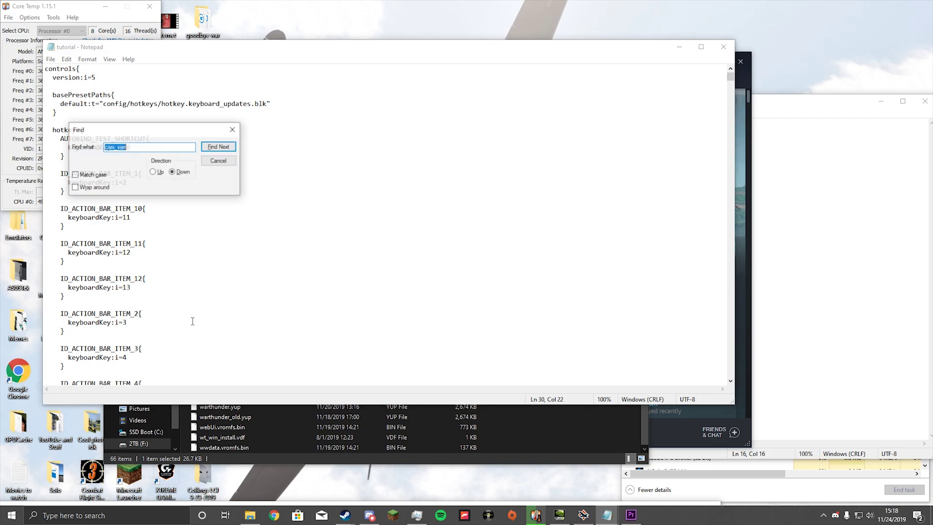
Find cam_vert (now axisId:i=2) and select the short camx and camy blocks below it.
left_click(219, 151)
scroll(168, 270, "down", 2)
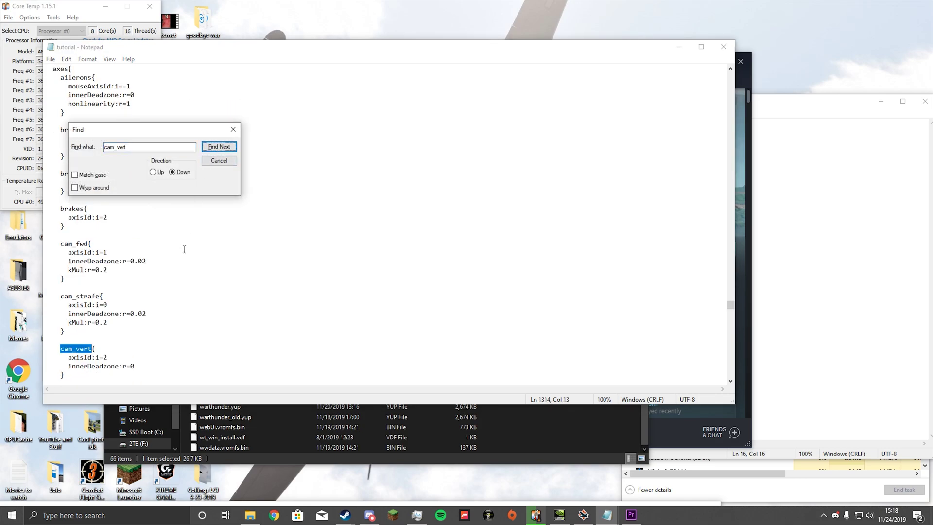
left_click_drag(108, 331, 66, 331)
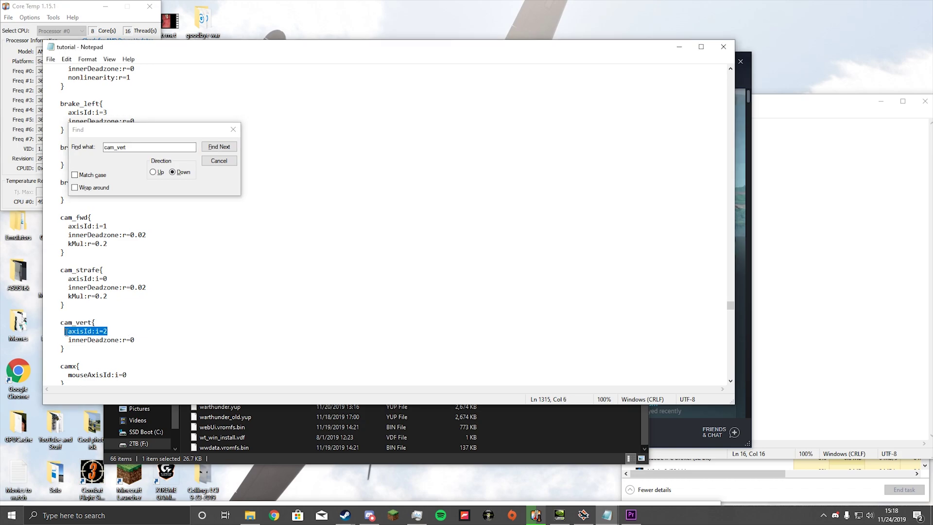
left_click_drag(134, 339, 60, 323)
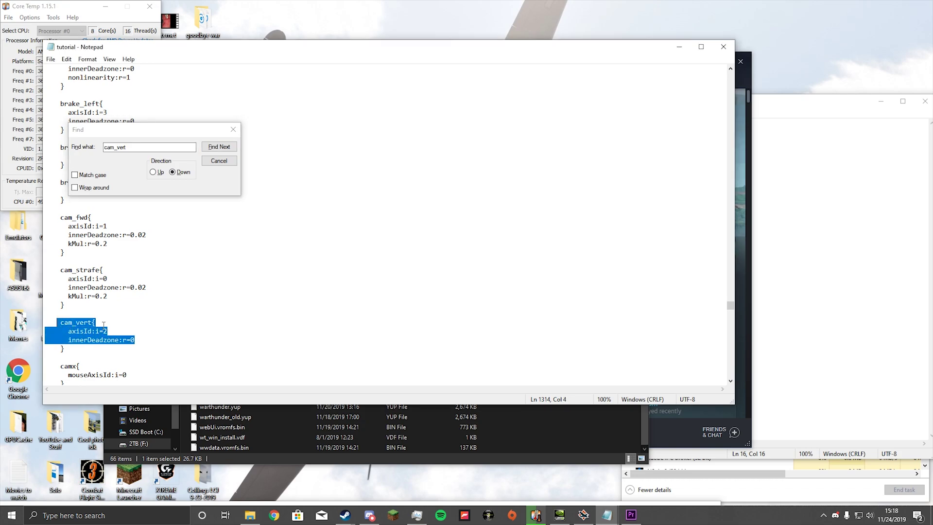
scroll(104, 326, "down", 1)
scroll(103, 326, "down", 2)
left_click_drag(81, 340, 58, 288)
left_click(234, 129)
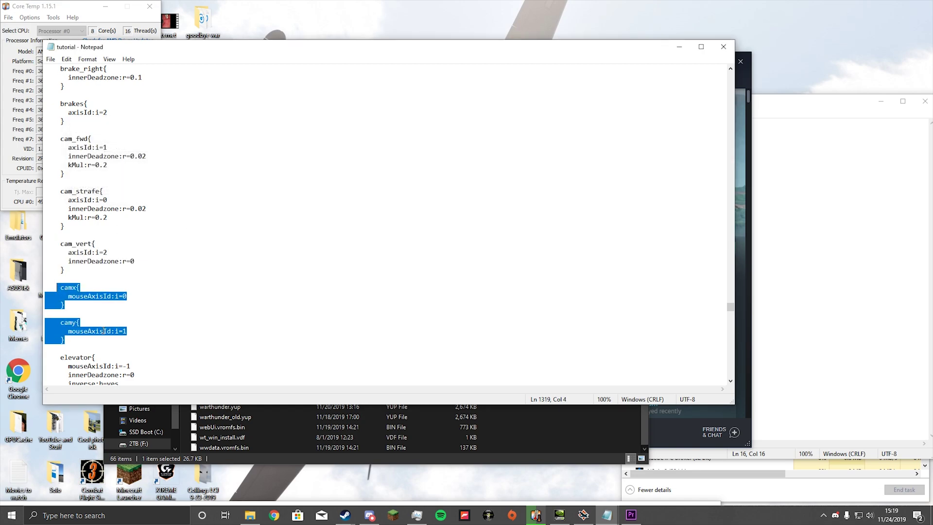
scroll(186, 279, "down", 2)
scroll(136, 300, "up", 1)
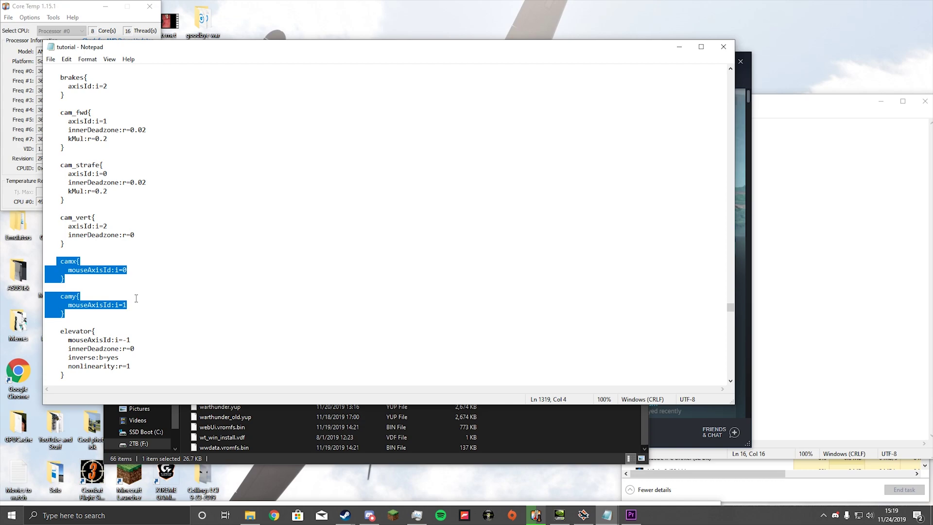
Select the full camx and camy blocks in code.txt, then select tutorial's short blocks.
left_click(809, 397)
left_click_drag(350, 244, 248, 125)
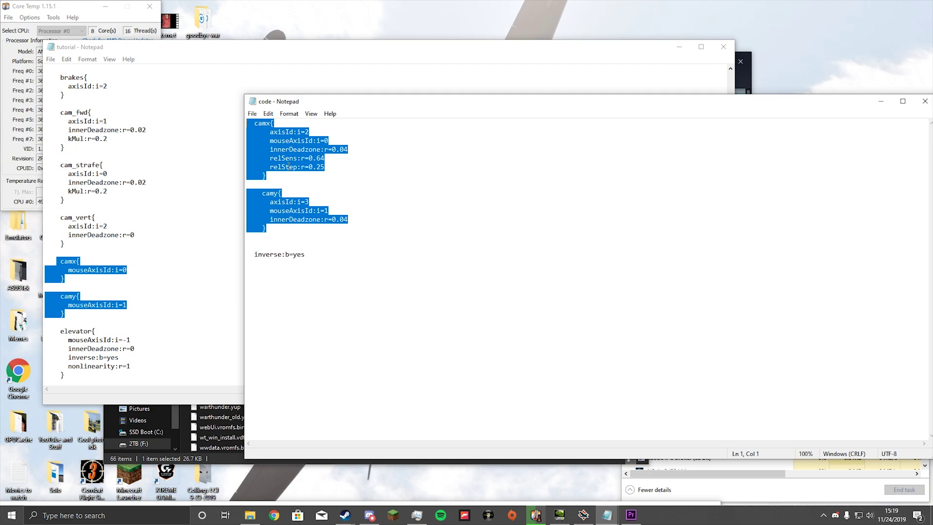
left_click(288, 204)
left_click_drag(348, 231, 245, 126)
key("ctrl+c")
left_click(102, 307)
left_click_drag(94, 314, 58, 265)
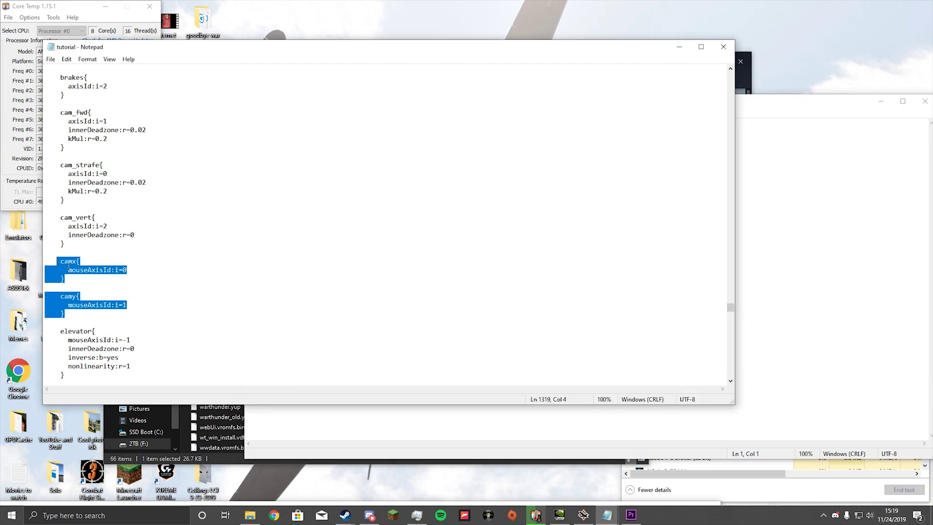
Paste the camx/camy blocks (axisId 2 and 3), delete the blank line and stray space, then save.
key("ctrl+v")
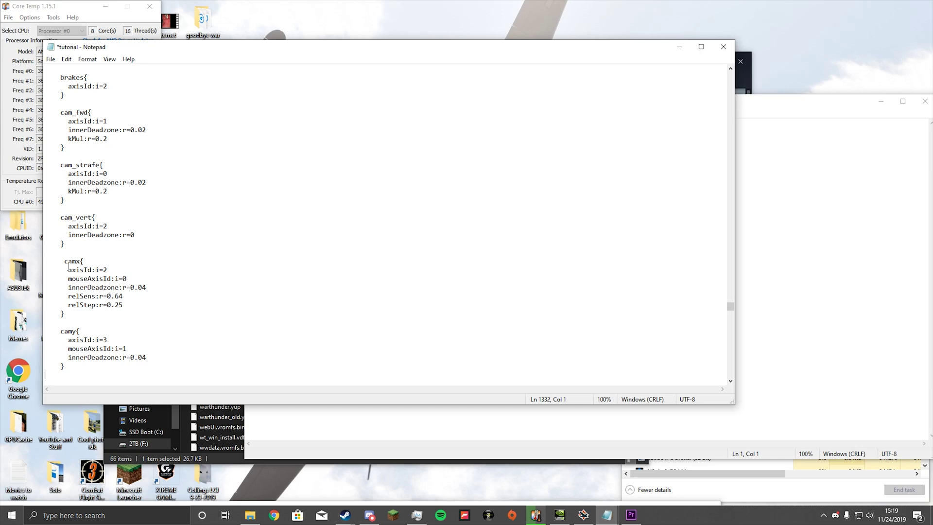
scroll(97, 285, "down", 2)
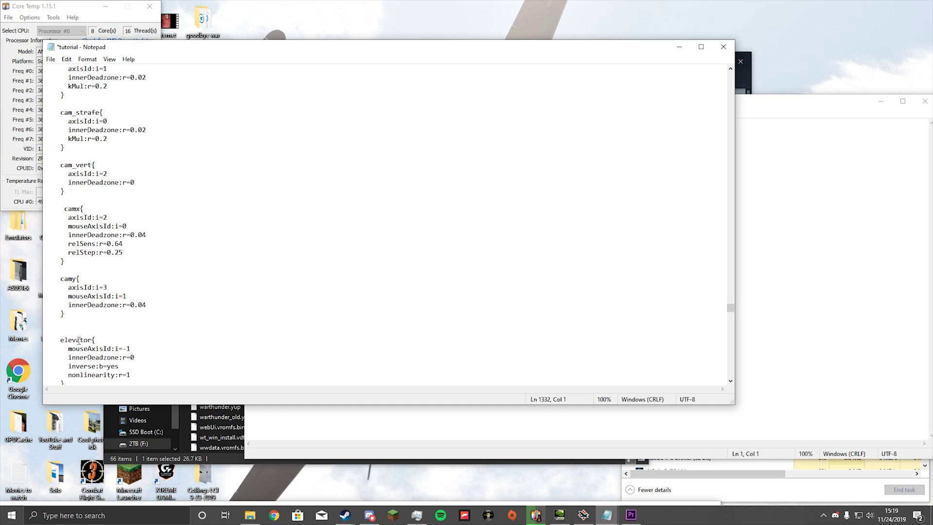
key("BackSpace")
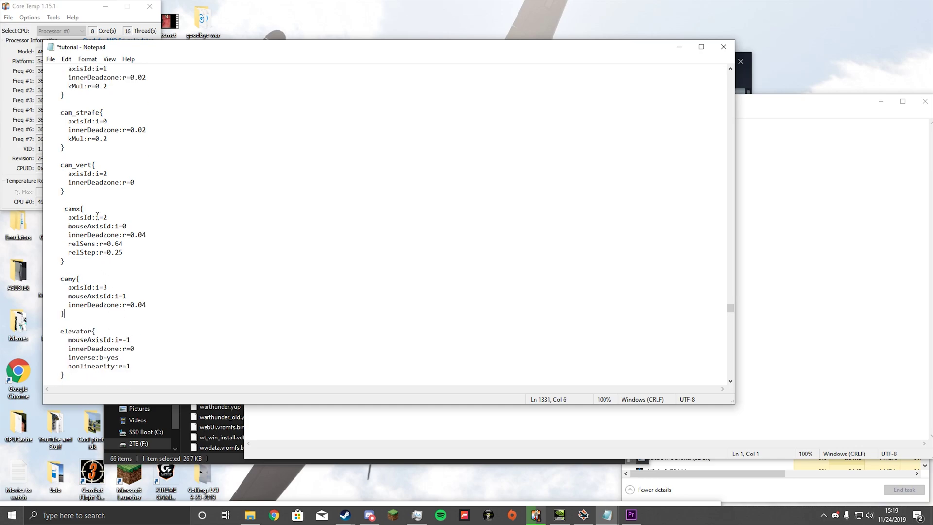
key("Up")
key("Up")
key("Up")
key("Up")
key("Up")
key("Up")
key("Up")
key("Up")
key("Up")
key("Up")
key("Up")
key("Up")
key("Delete")
left_click(50, 59)
Dismiss the warning and import tutorial.blk into the controls.
left_click(78, 107)
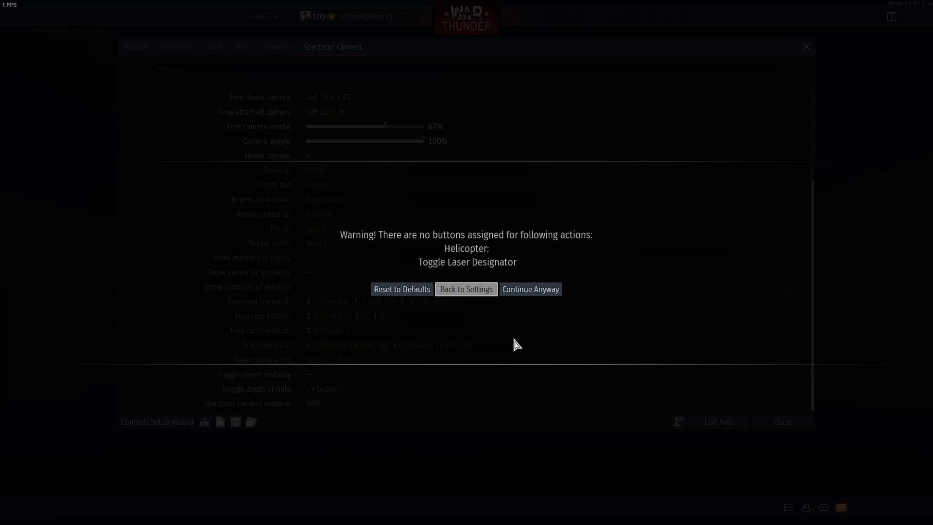
left_click(467, 295)
left_click(251, 422)
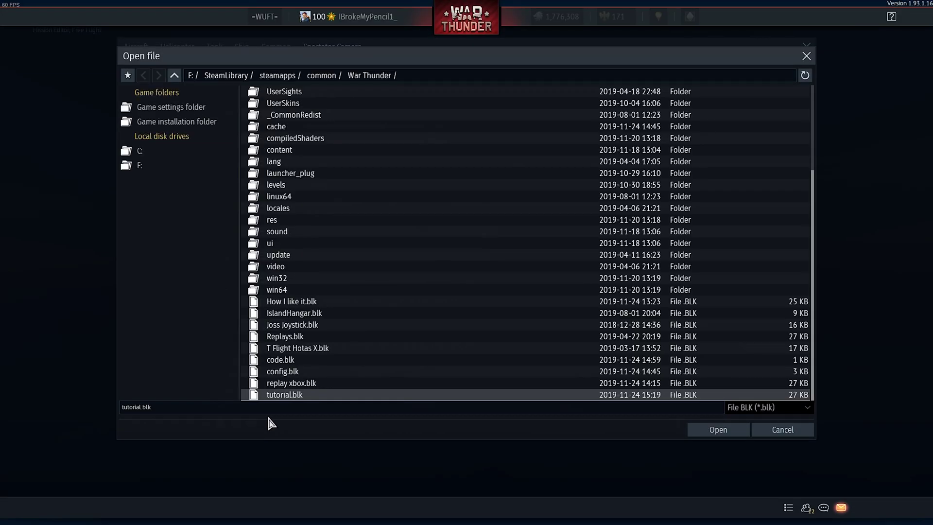
double_click(312, 395)
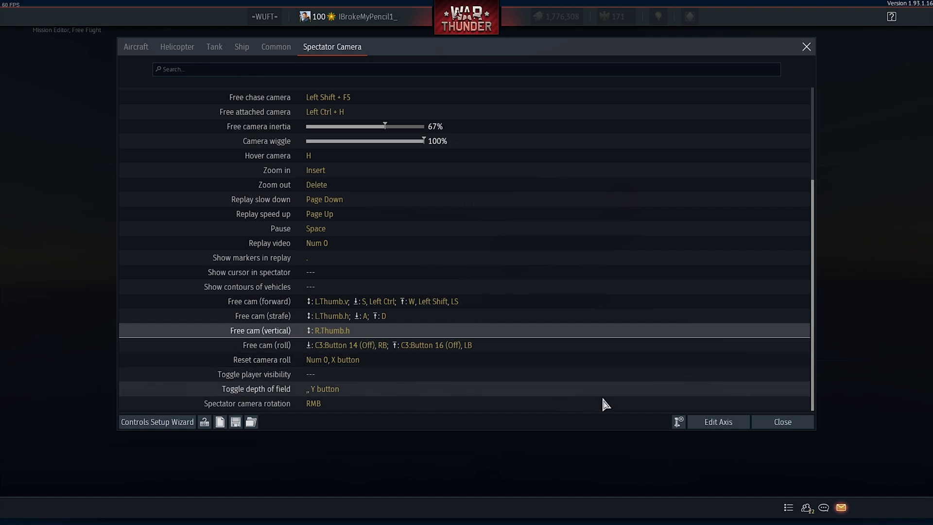
Bind Free cam (vertical) to the autodetected R+L.Trigger axis.
left_click(678, 423)
left_click(701, 423)
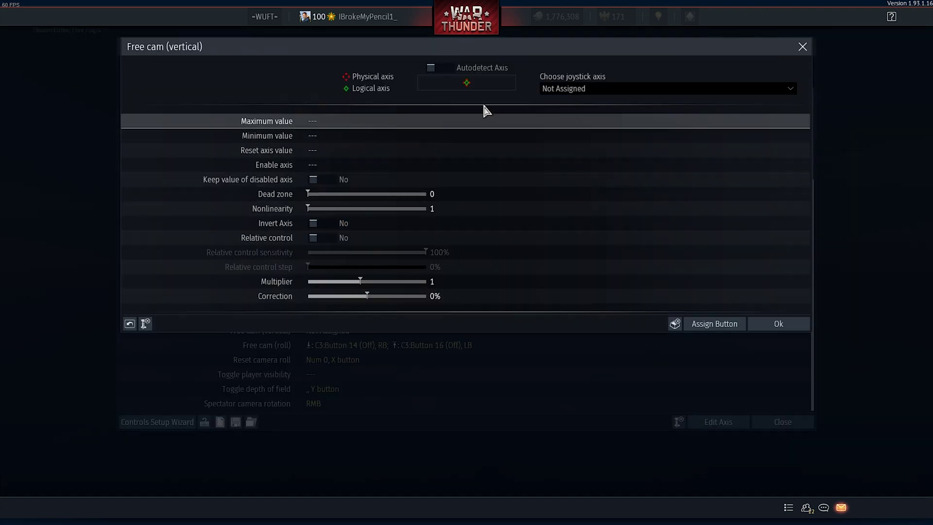
left_click(441, 69)
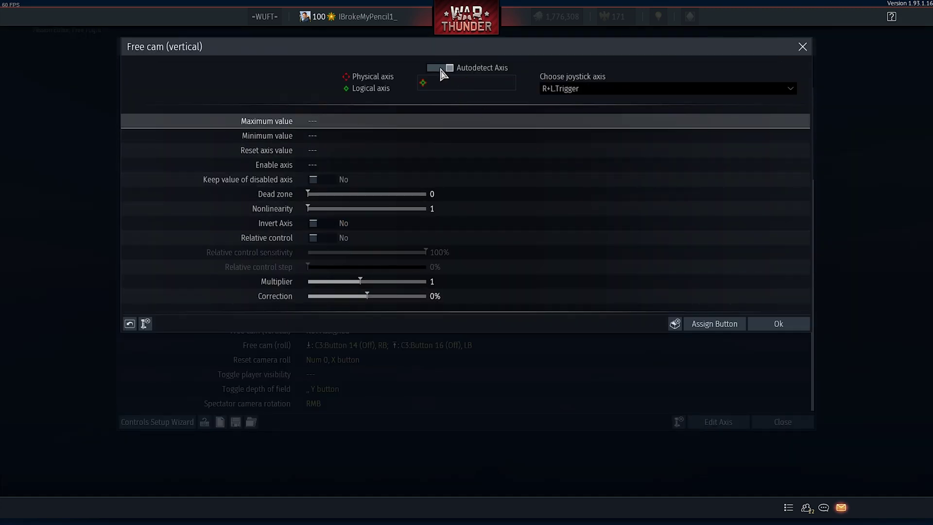
left_click(764, 328)
Close the controls despite the unassigned-action warning and resume the replay.
left_click(781, 420)
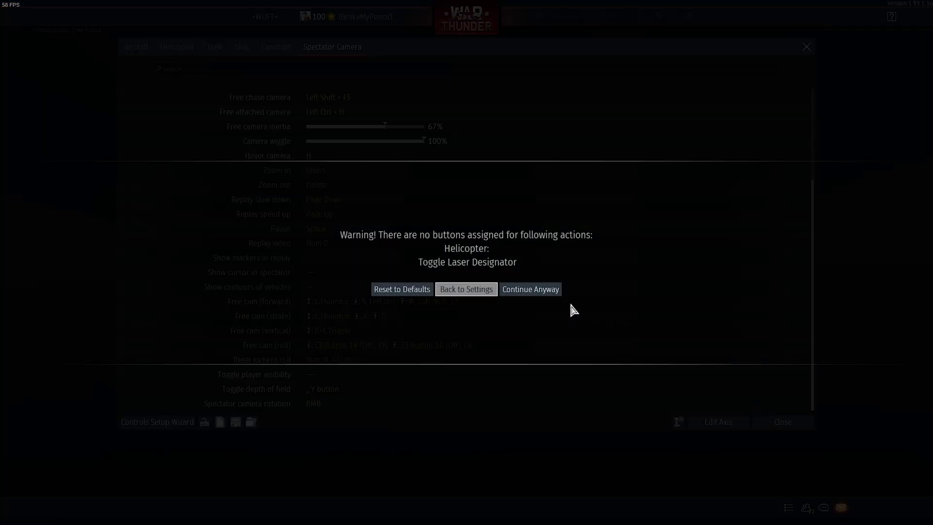
left_click(550, 291)
left_click(461, 216)
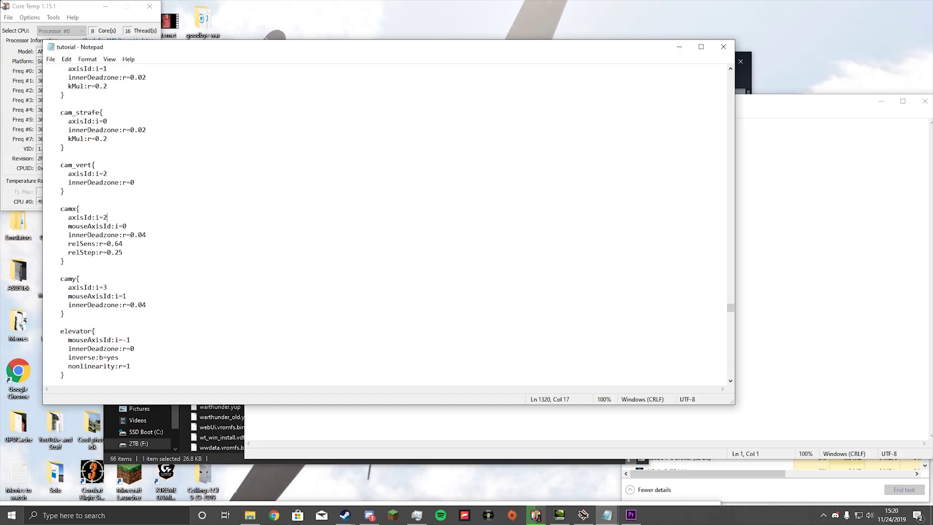
Copy inverse:b=yes from the code file and paste it into tutorial's camy block.
left_click(819, 295)
left_click_drag(368, 258, 255, 256)
key("ctrl+c")
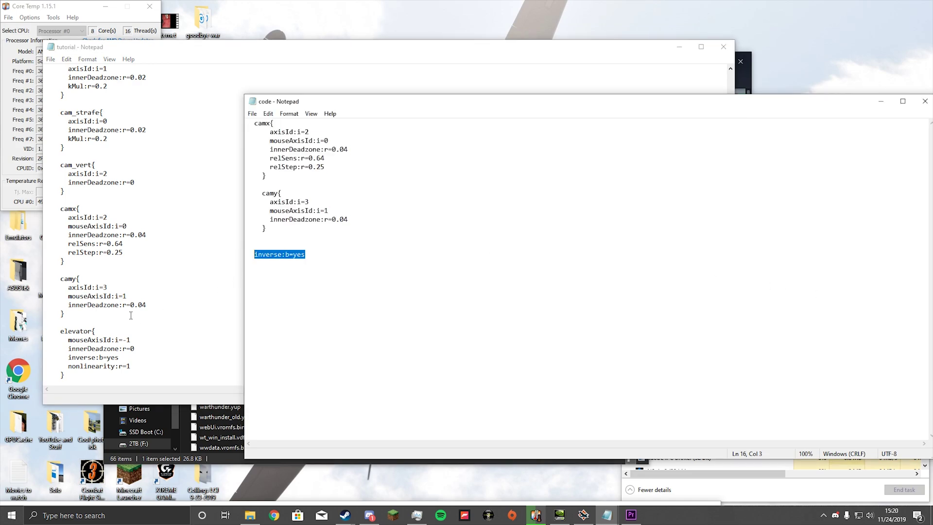
scroll(131, 316, "down", 1)
left_click(145, 296)
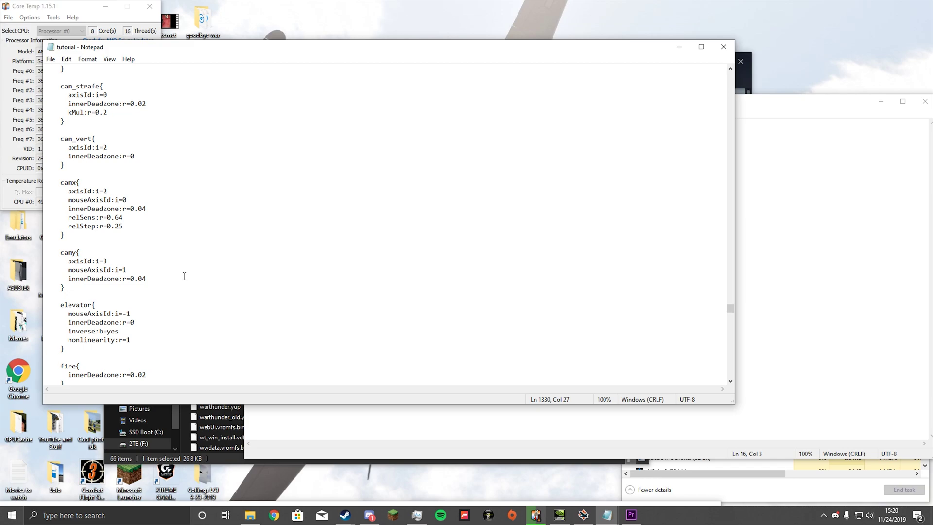
key("Return")
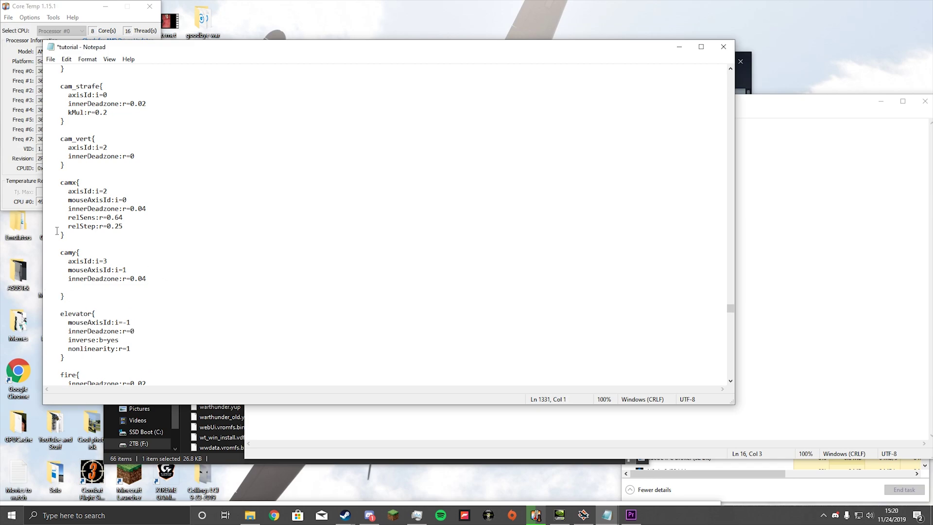
key("ctrl+v")
Fix the inverse:b=yes line's indentation and save tutorial.blk.
left_click_drag(72, 287, 44, 279)
left_click(72, 288)
key("BackSpace")
left_click_drag(78, 252, 126, 279)
left_click(119, 287)
left_click(51, 58)
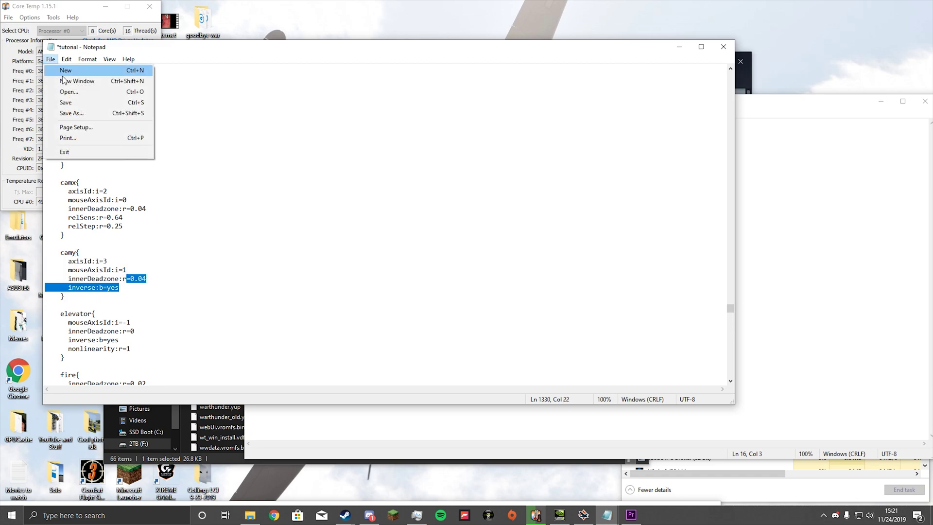
left_click(64, 102)
left_click(585, 514)
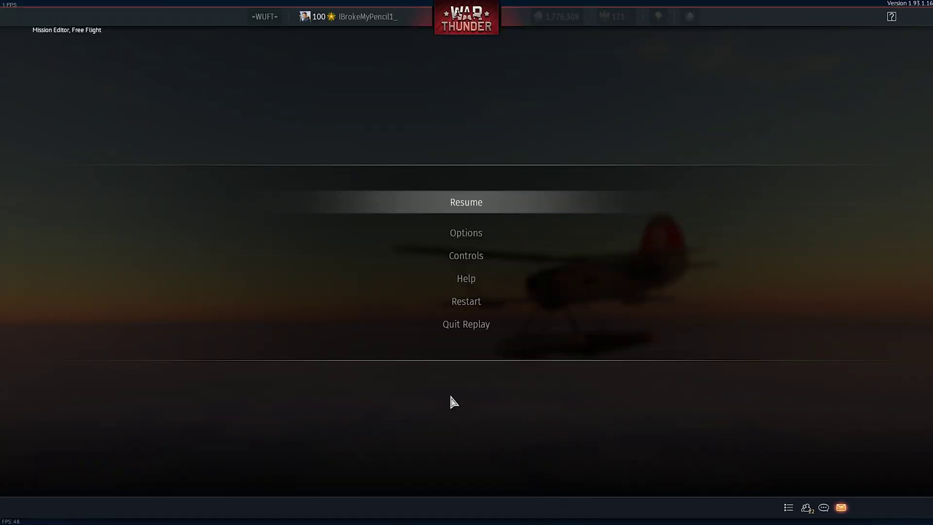
Re-import the edited tutorial.blk in Controls, accept the warning, and resume the He 51 replay.
left_click(439, 265)
left_click(235, 422)
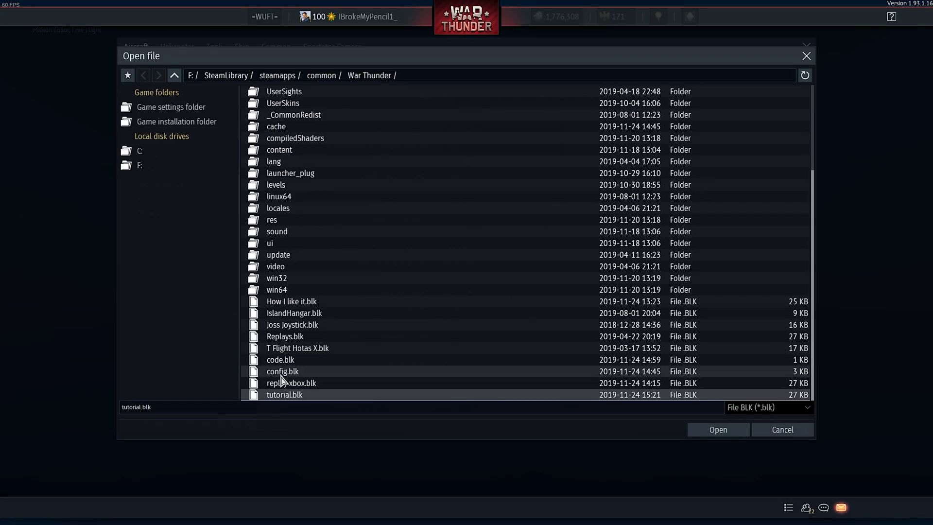
double_click(321, 397)
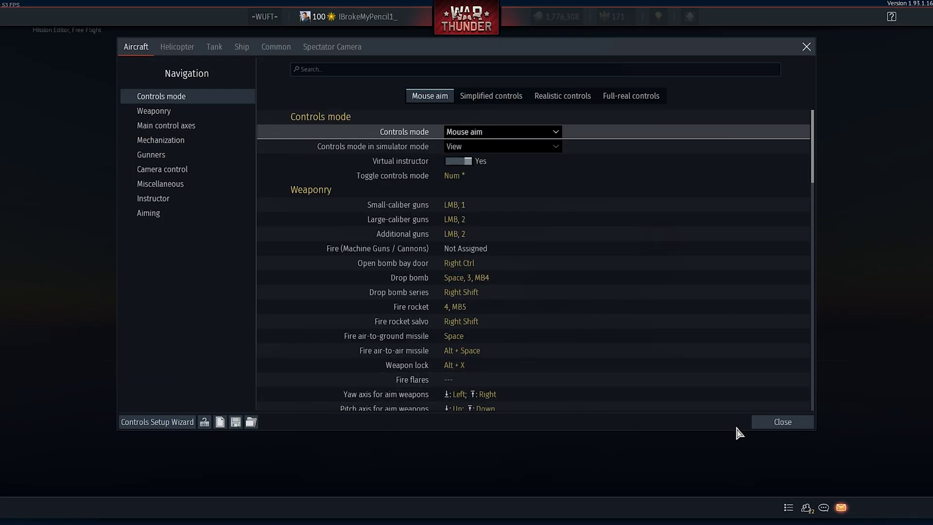
left_click(767, 423)
left_click(534, 290)
left_click(488, 208)
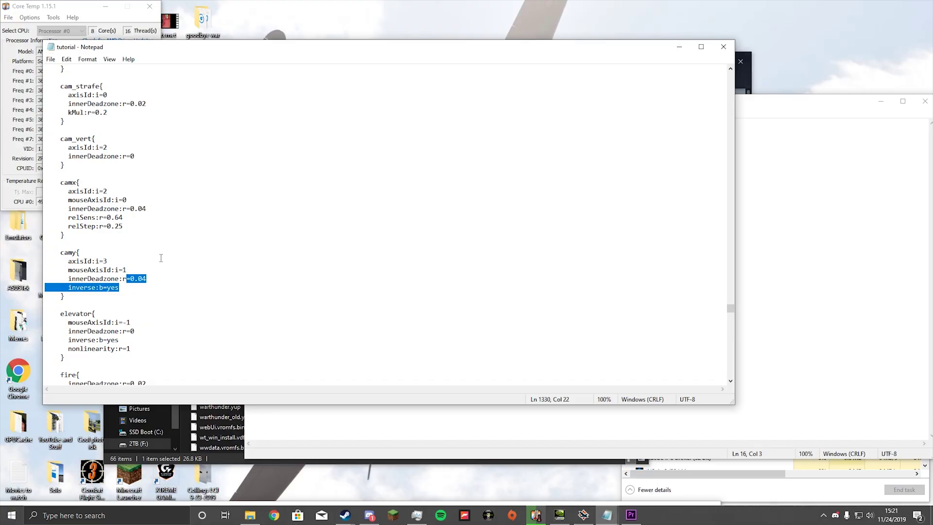
Add inverse:b=yes after camx's relStep:r=0.25 line and save tutorial.blk.
left_click(149, 224)
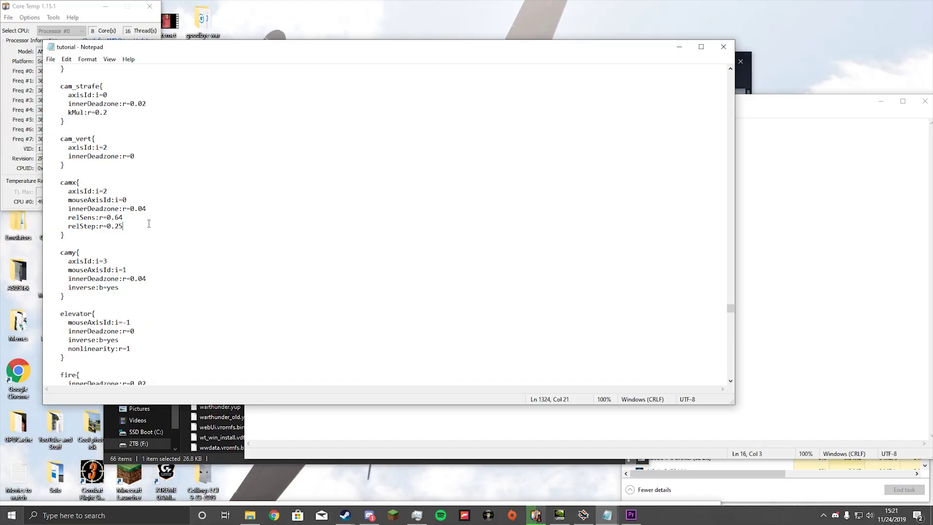
key("Return")
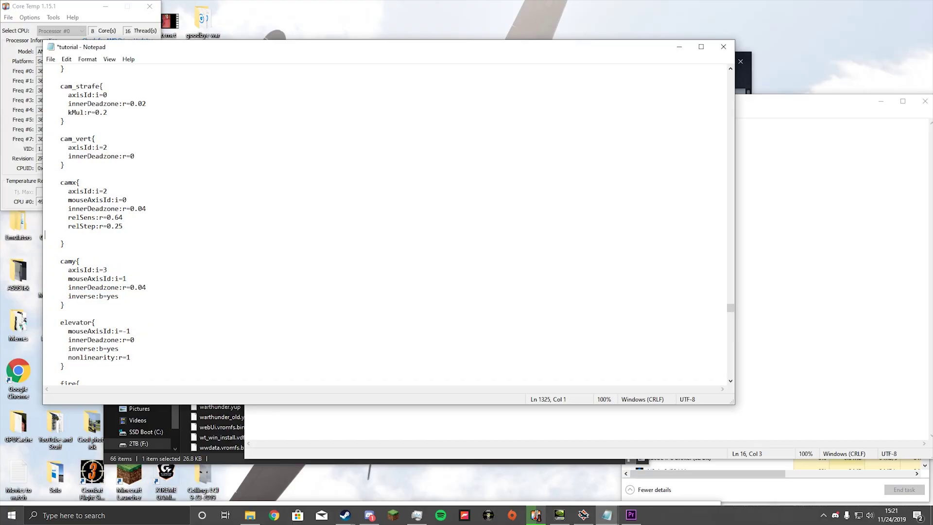
key("BackSpace")
key("ctrl+v")
left_click(51, 59)
left_click(60, 102)
Reload tutorial.blk into War Thunder's controls and resume the replay.
left_click(584, 515)
left_click(485, 260)
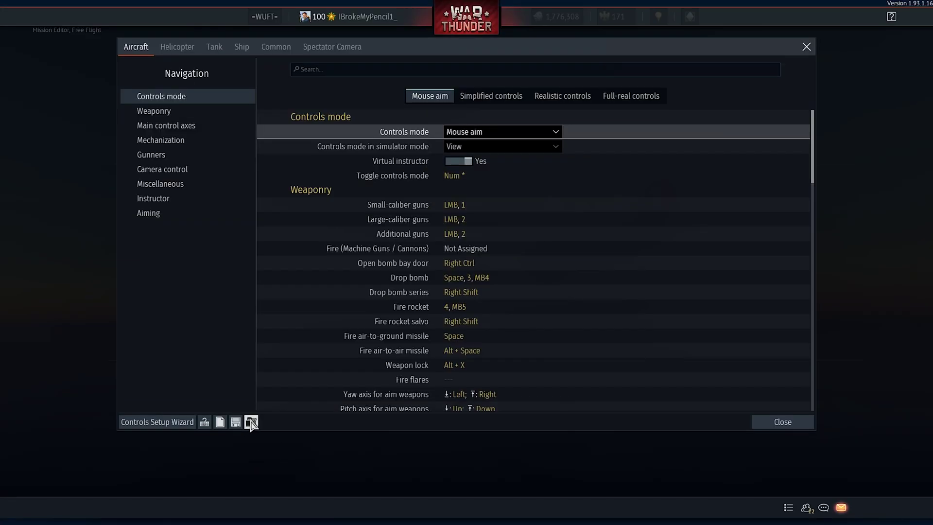
left_click(245, 425)
double_click(290, 395)
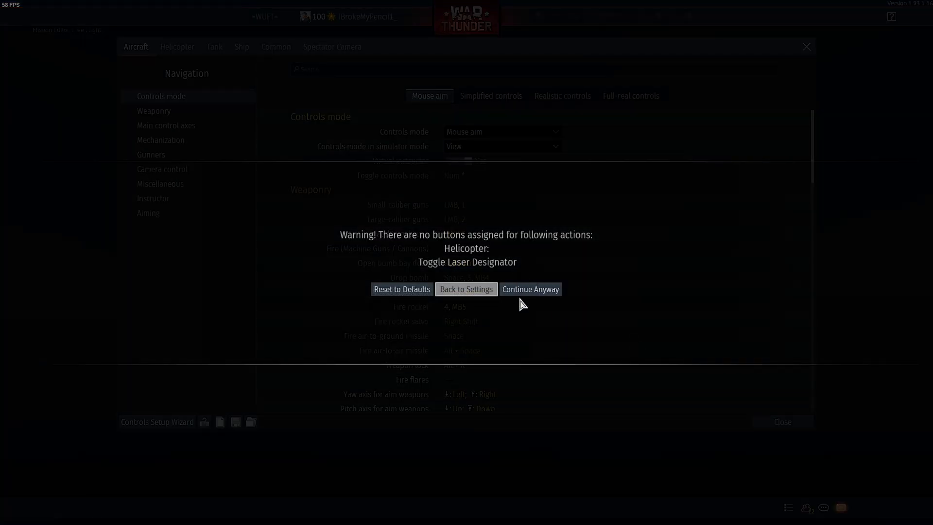
left_click(519, 291)
left_click(494, 204)
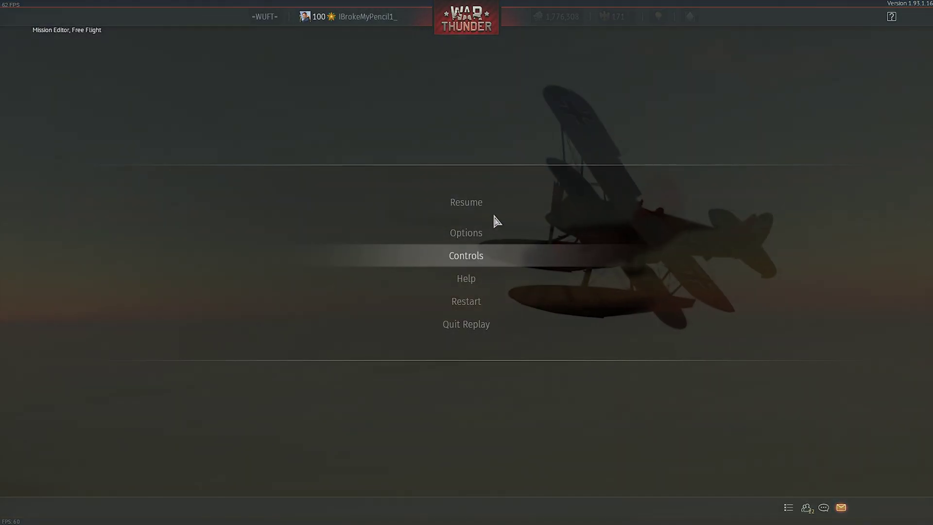